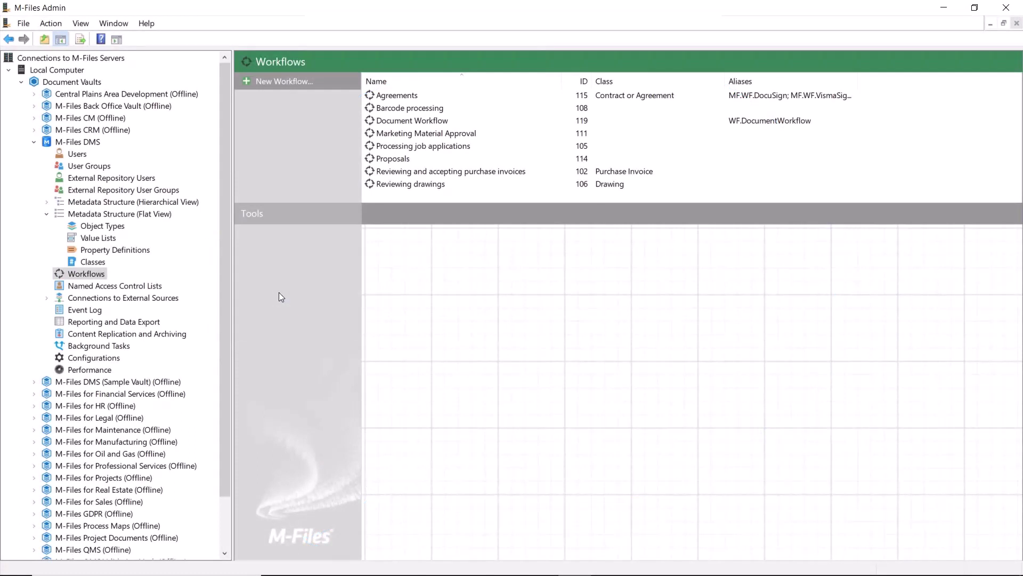
# Step: Create the 'Document Review and Approval' workflow with states Draft and Waiting to be reviewed
pyautogui.click(305, 83)
pyautogui.write('Documen')
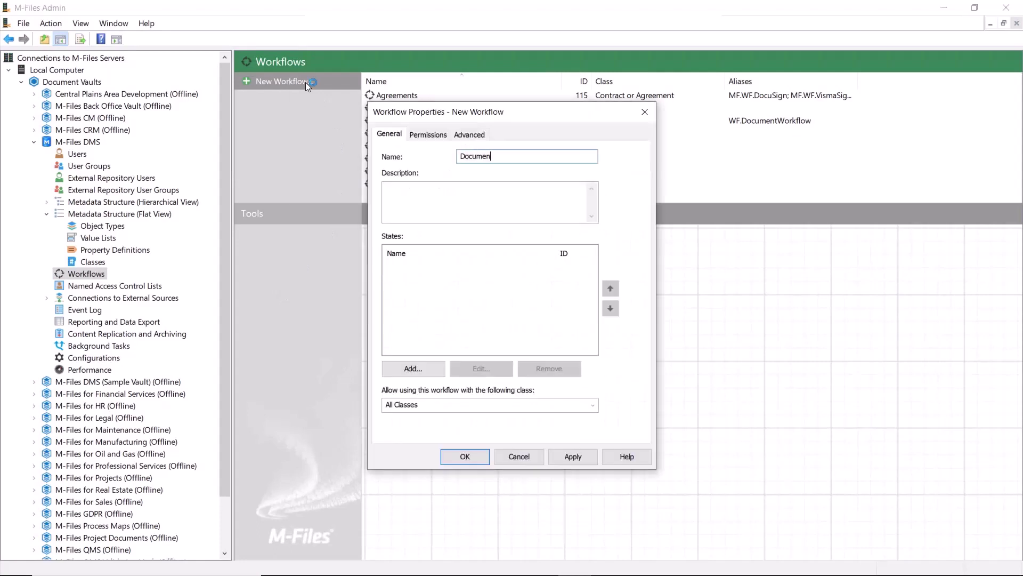
pyautogui.write('t Review and Approval')
pyautogui.click(418, 363)
pyautogui.write('Draft')
pyautogui.press('Return')
pyautogui.click(417, 367)
pyautogui.write('Waiting to be reviewed')
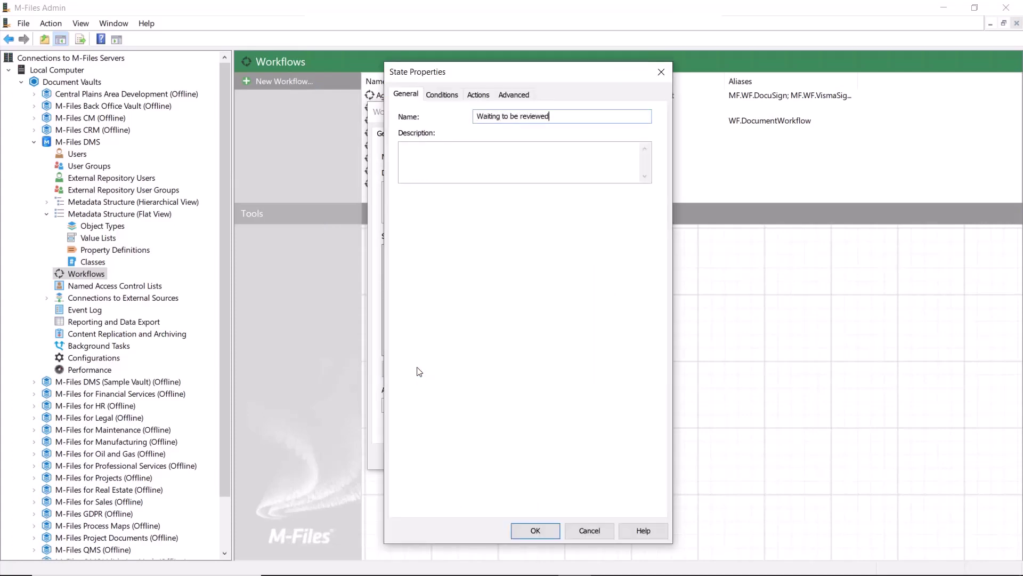
pyautogui.press('Return')
# Step: Add the Waiting for approval, Approved and Rejected states
pyautogui.click(419, 368)
pyautogui.write('Waiting for approval')
pyautogui.press('Return')
pyautogui.click(419, 370)
pyautogui.write('Approved')
pyautogui.press('Return')
pyautogui.click(419, 372)
pyautogui.write('Rejected')
pyautogui.press('Return')
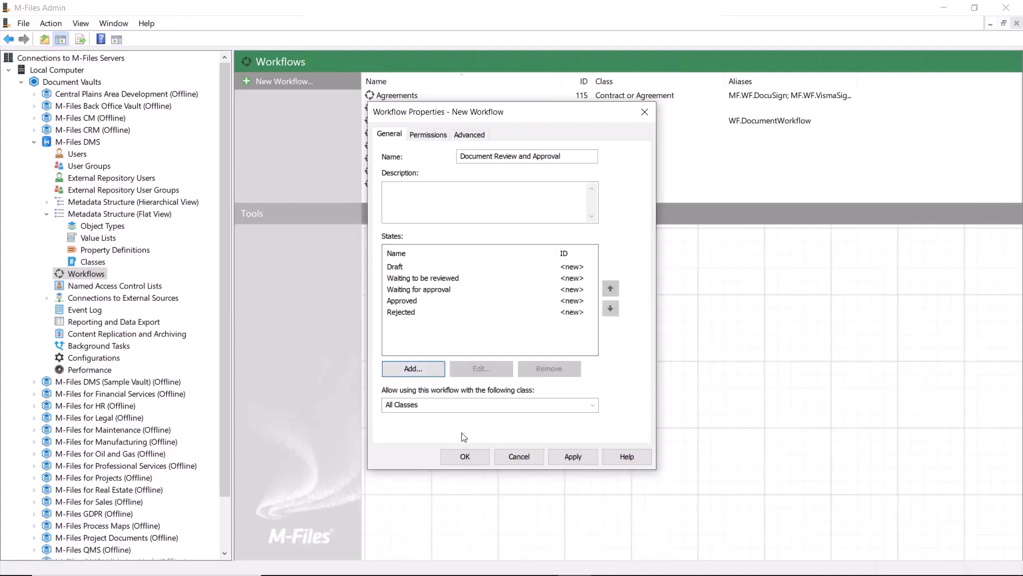
# Step: Stack the states in a column and chain transitions Draft→review→approval, branching to Approved and Rejected
pyautogui.click(465, 457)
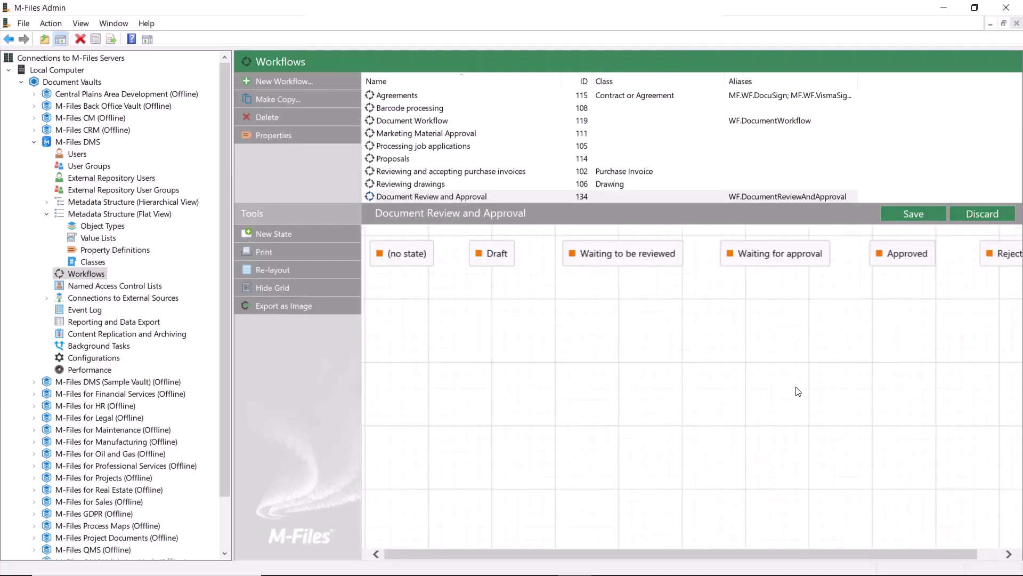
pyautogui.moveTo(1015, 260); pyautogui.dragTo(714, 450)
pyautogui.moveTo(892, 260); pyautogui.dragTo(573, 461)
pyautogui.moveTo(782, 254); pyautogui.dragTo(647, 394)
pyautogui.moveTo(640, 256); pyautogui.dragTo(655, 348)
pyautogui.moveTo(492, 254); pyautogui.dragTo(649, 300)
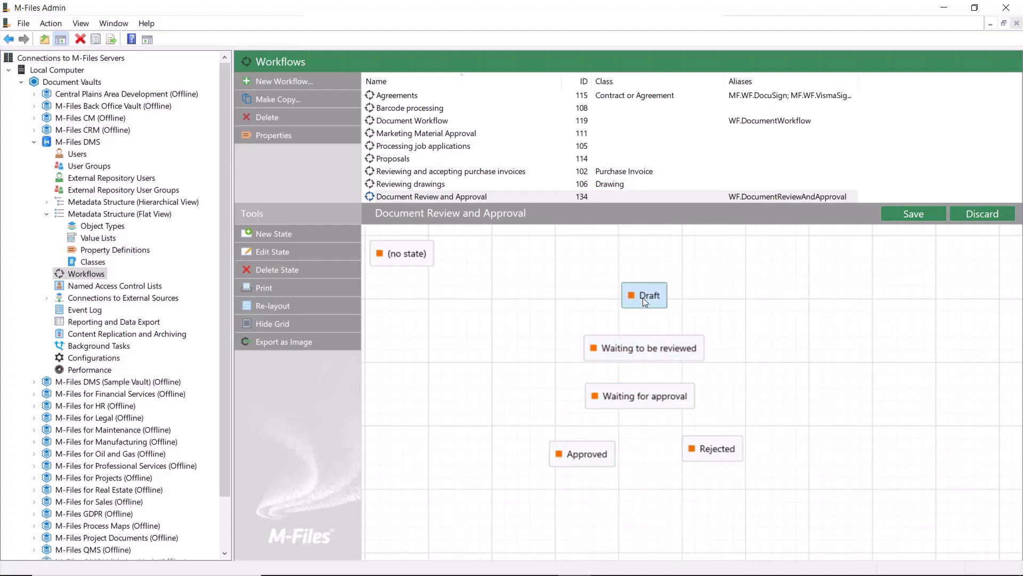
pyautogui.moveTo(409, 253); pyautogui.dragTo(651, 245)
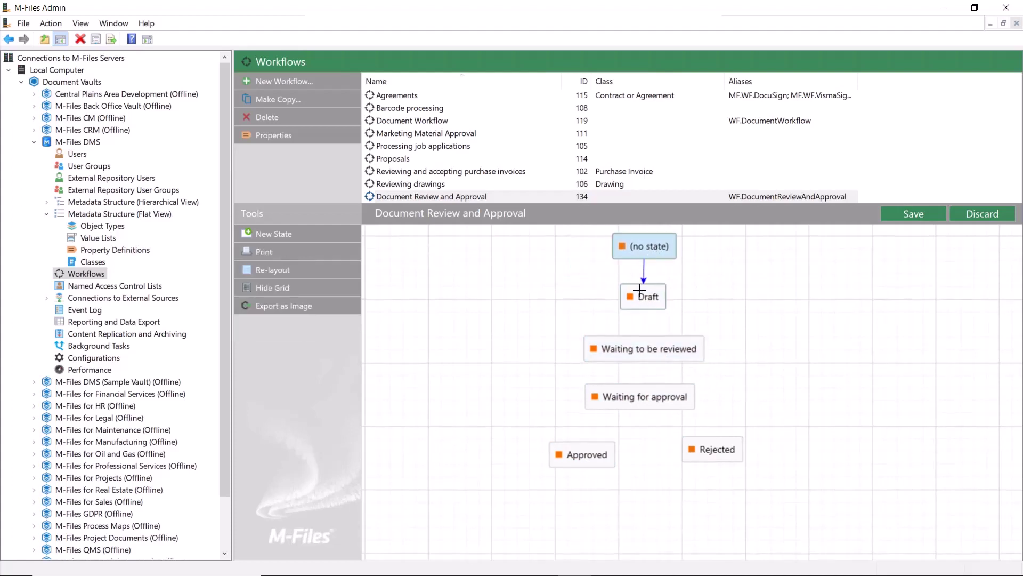
pyautogui.moveTo(640, 289); pyautogui.dragTo(601, 447)
pyautogui.moveTo(672, 407); pyautogui.dragTo(693, 438)
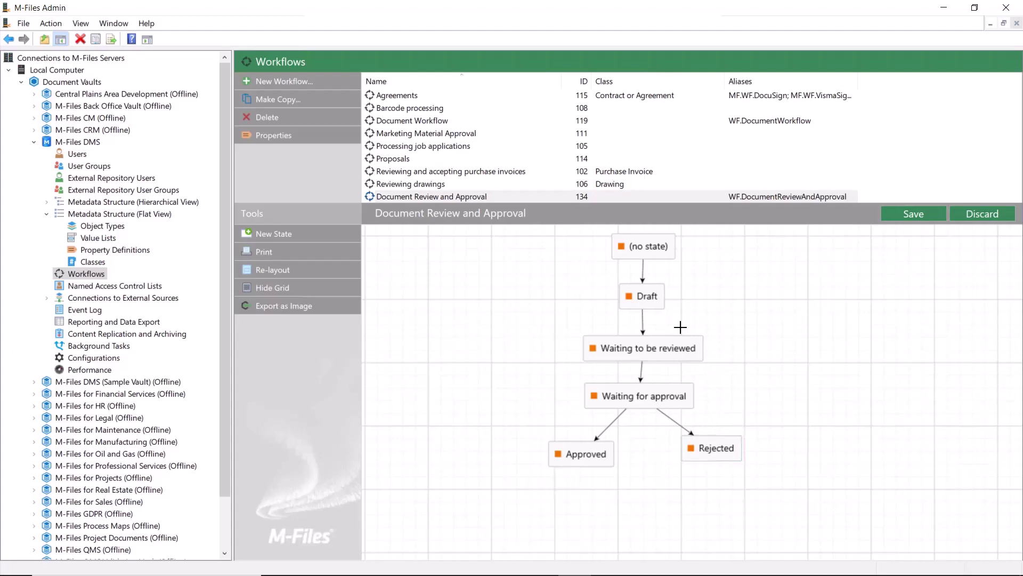
# Step: Turn on Set properties in the Draft state's actions and add the Reviewer(s) property
pyautogui.doubleClick(645, 297)
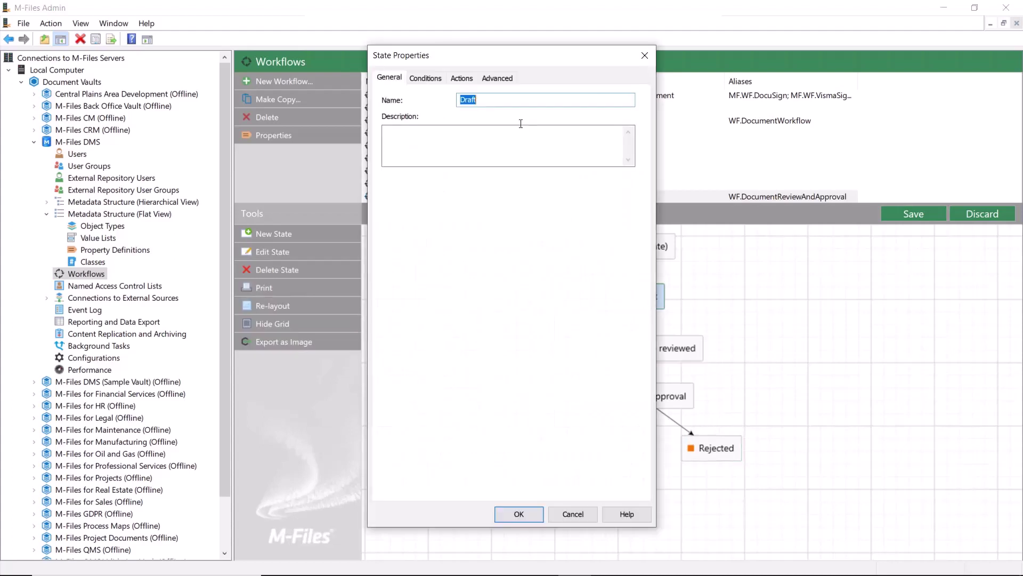
pyautogui.click(462, 78)
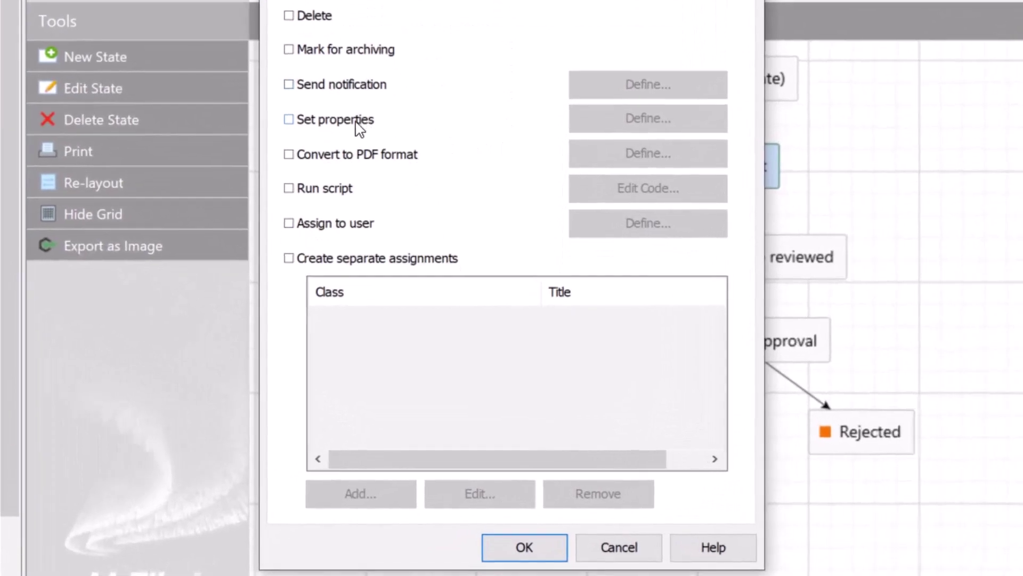
pyautogui.click(357, 123)
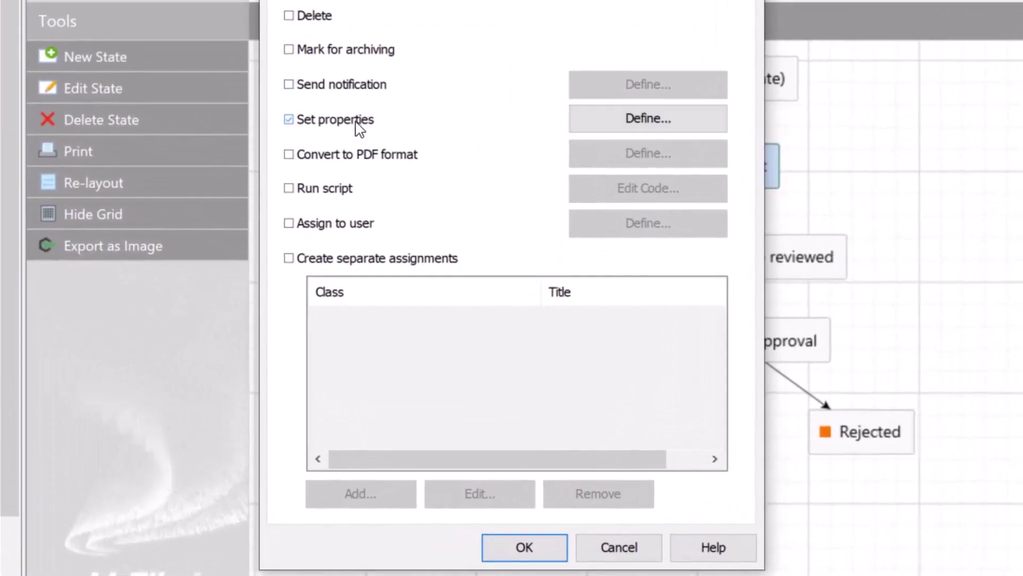
pyautogui.click(626, 127)
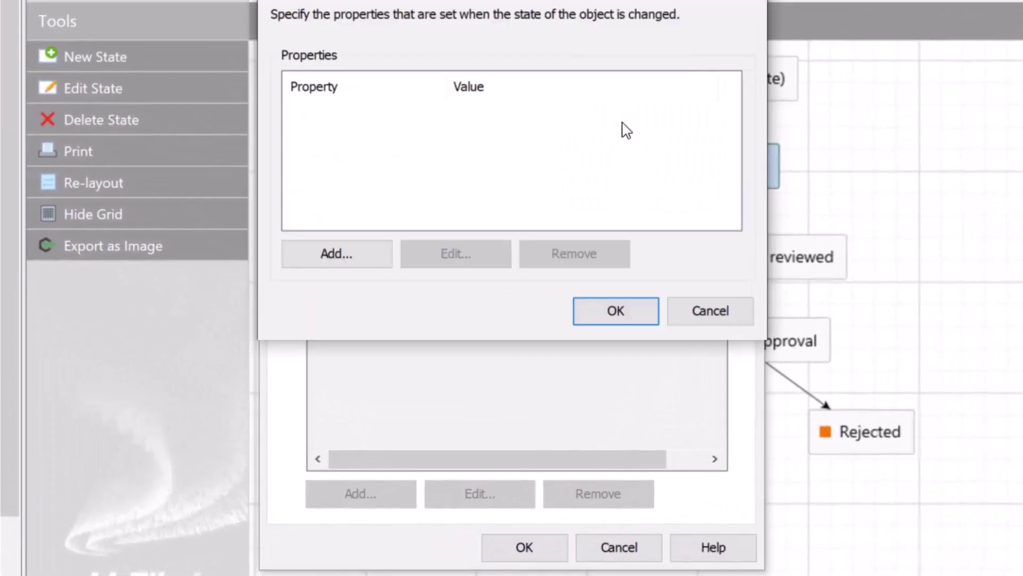
pyautogui.click(352, 253)
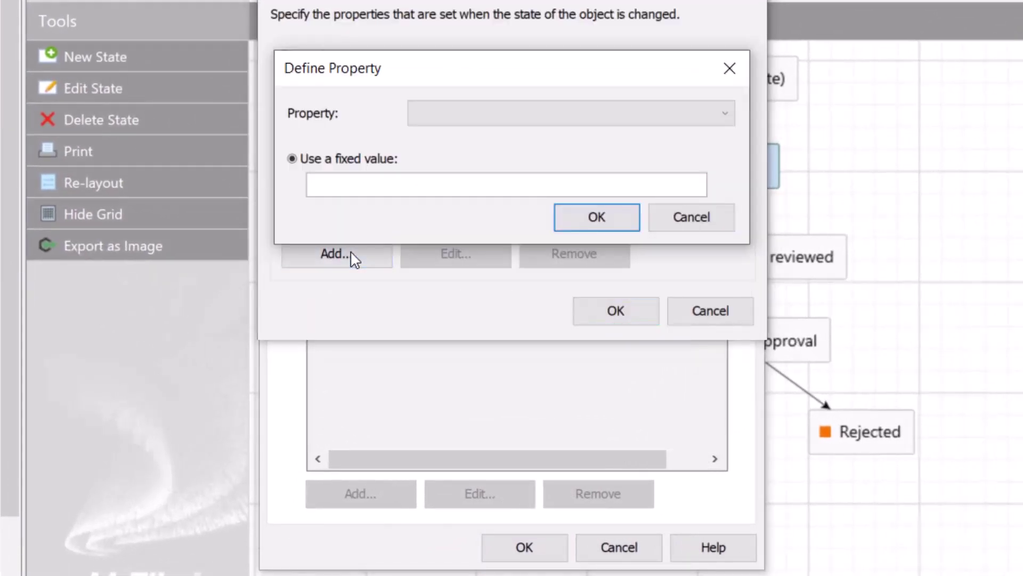
pyautogui.click(712, 110)
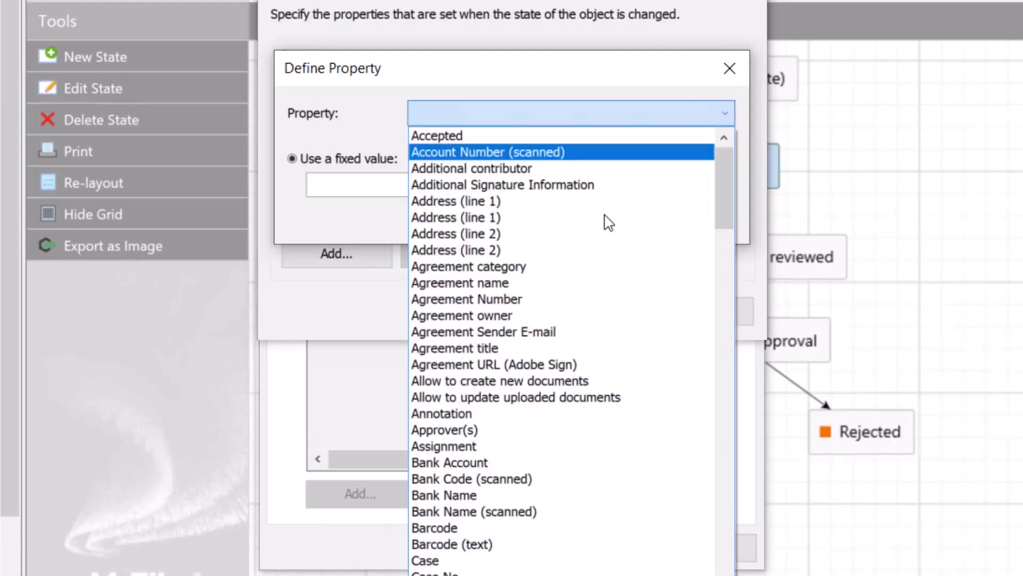
pyautogui.press('r')
pyautogui.scroll(-3, 567, 354)
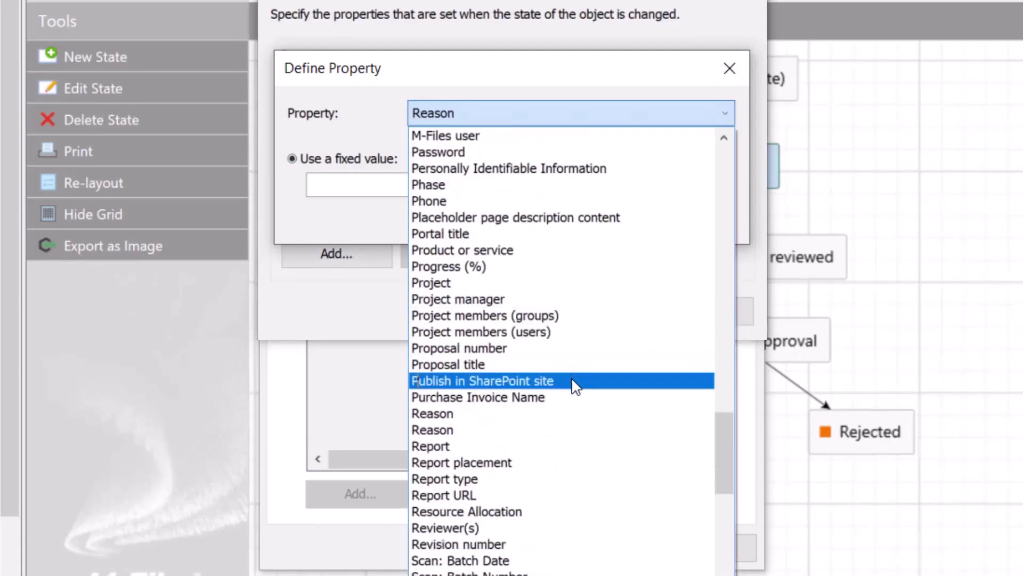
pyautogui.click(500, 526)
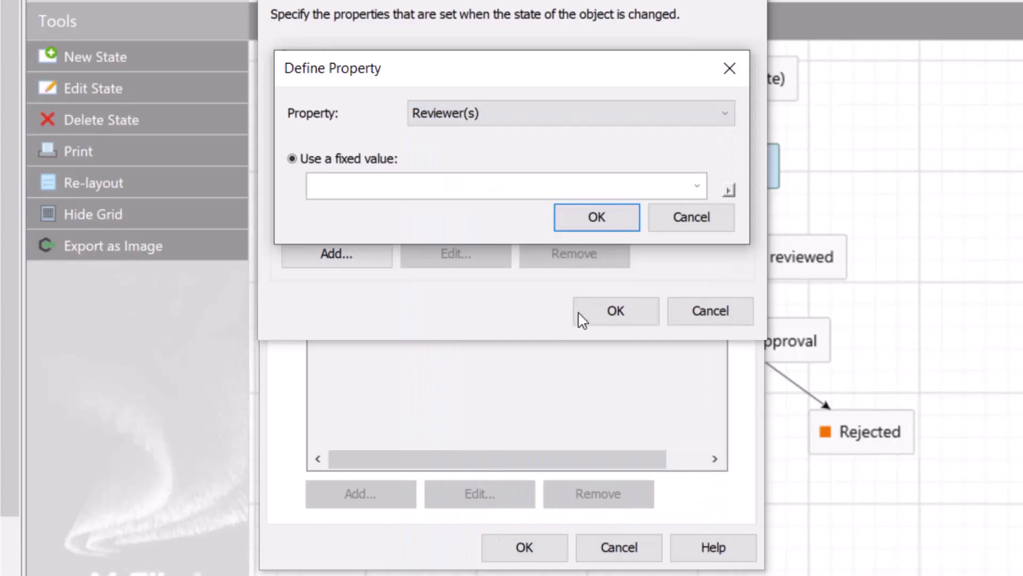
pyautogui.click(609, 227)
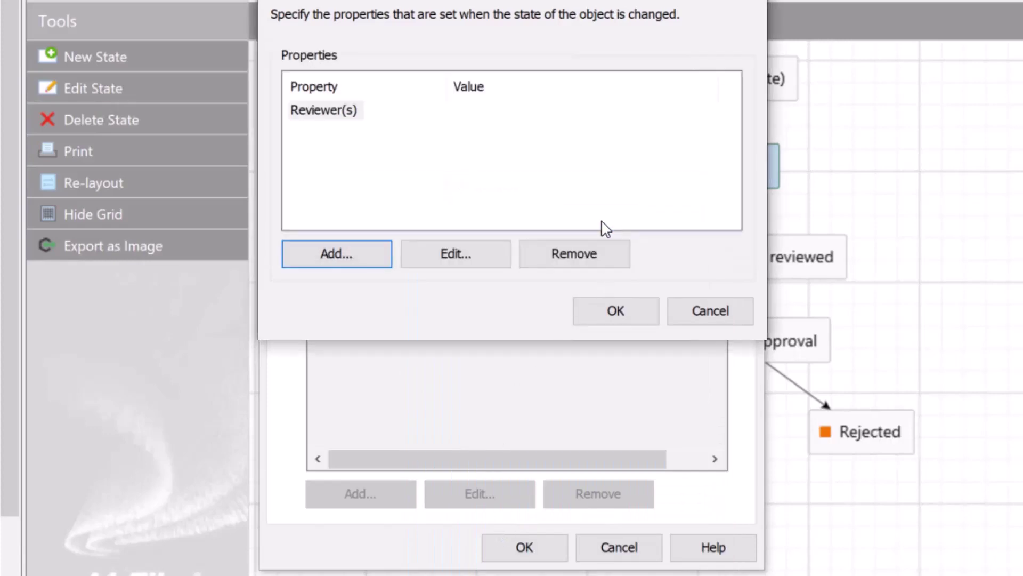
# Step: Add the Approver(s) property to set and confirm the Draft state settings
pyautogui.click(347, 269)
pyautogui.click(641, 117)
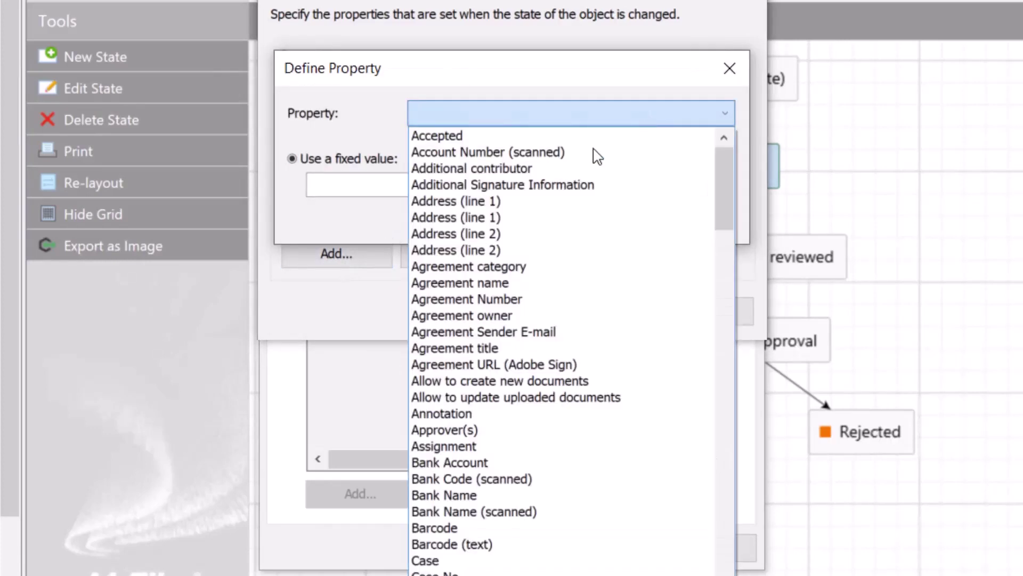
pyautogui.click(491, 431)
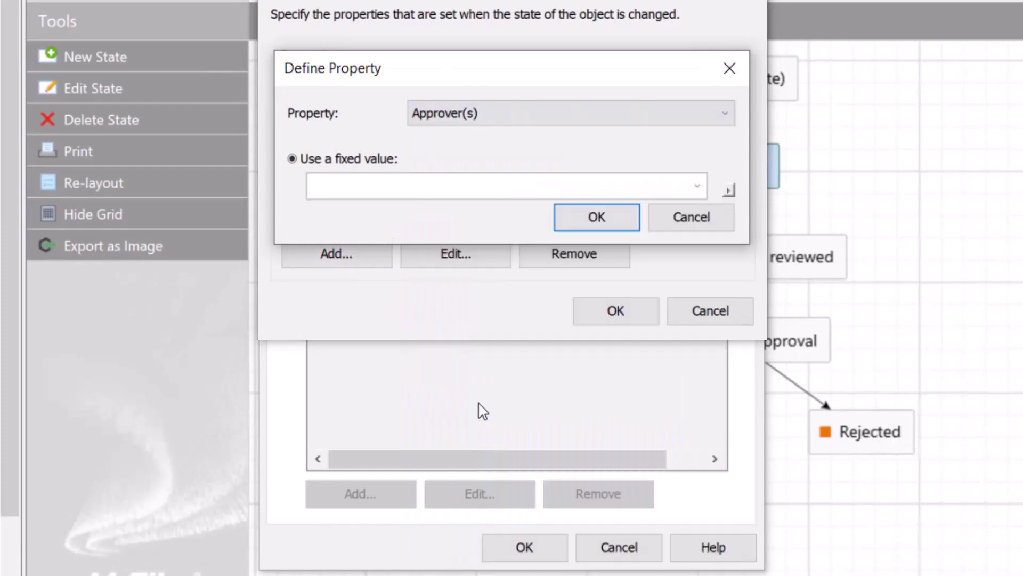
pyautogui.click(593, 217)
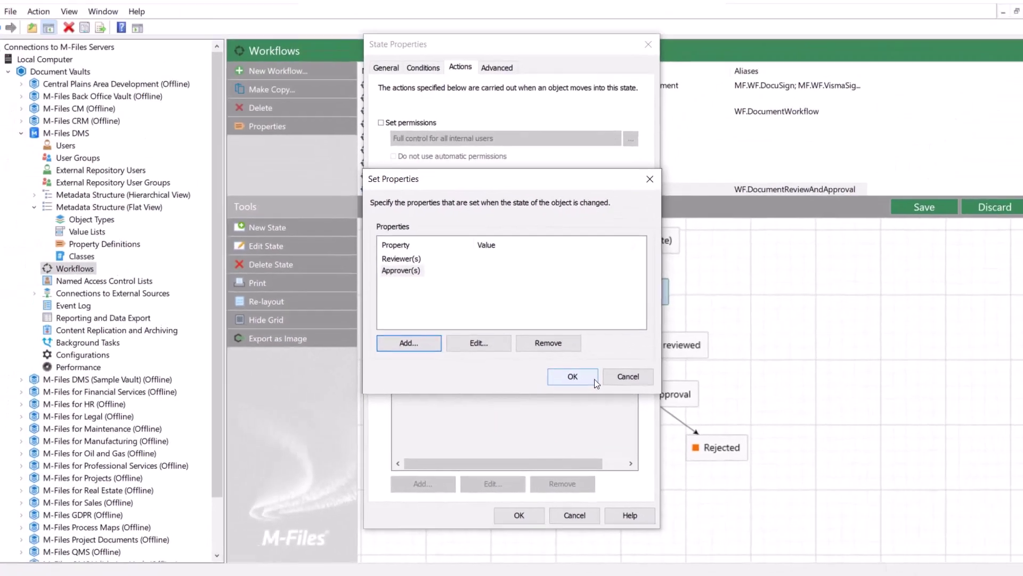
pyautogui.click(637, 327)
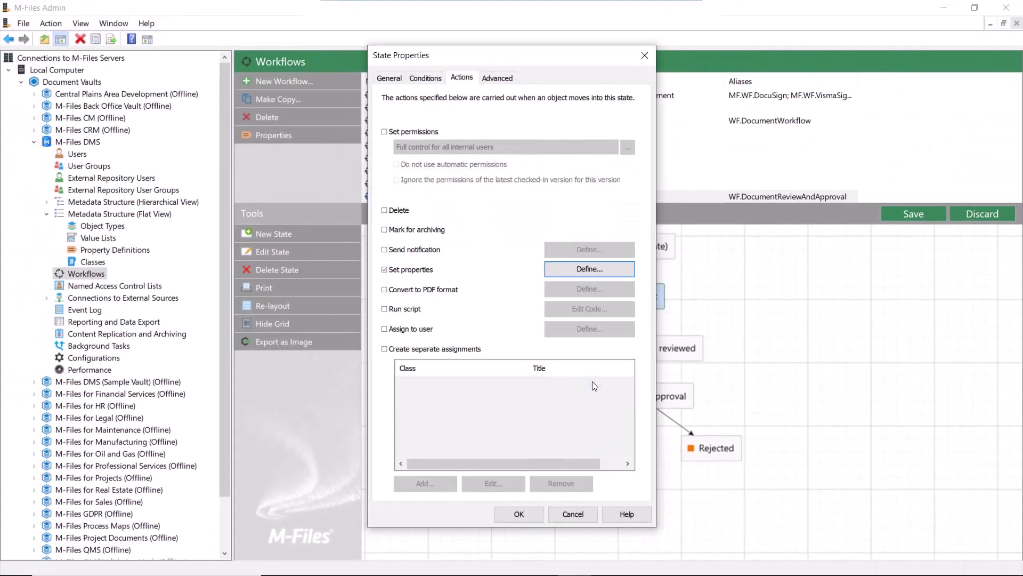
pyautogui.click(533, 515)
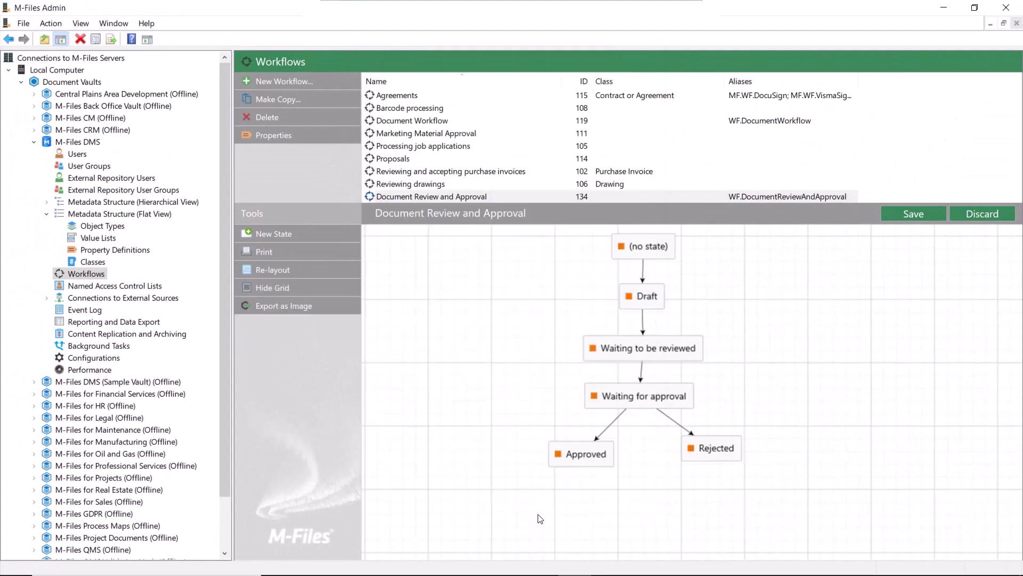
# Step: Enable Create separate assignments in the Waiting to be reviewed state's actions
pyautogui.doubleClick(670, 354)
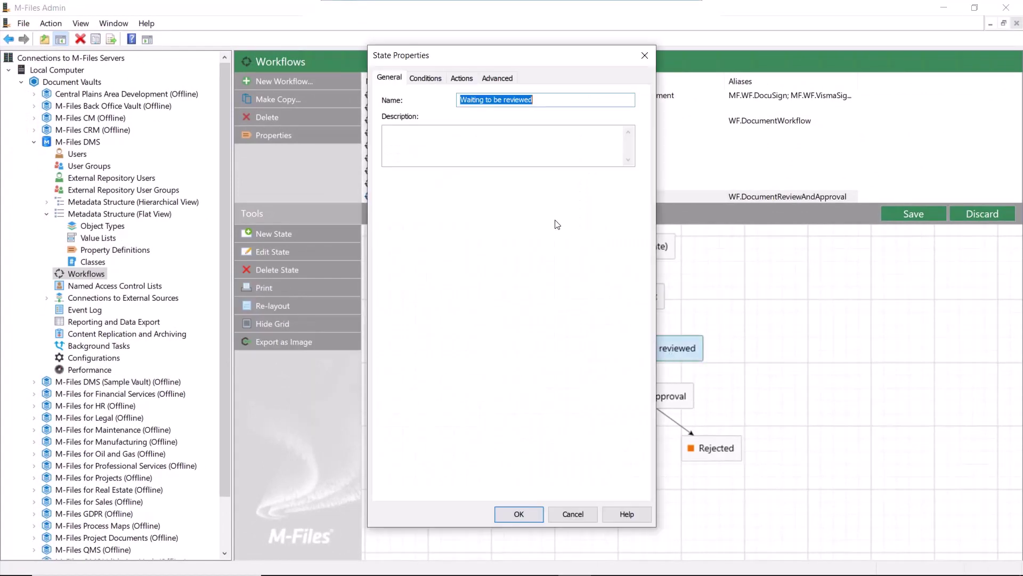
pyautogui.click(464, 78)
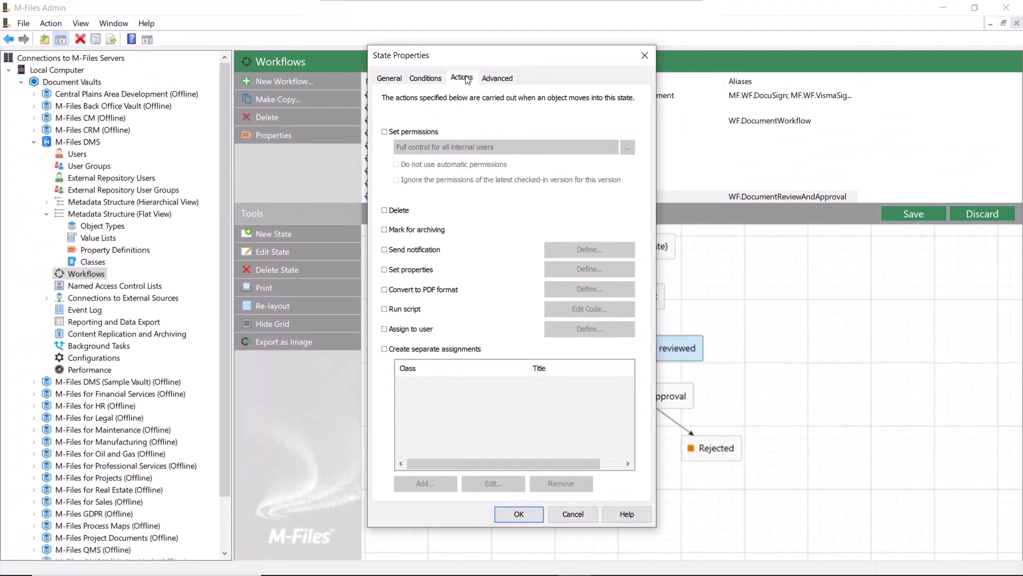
pyautogui.click(439, 350)
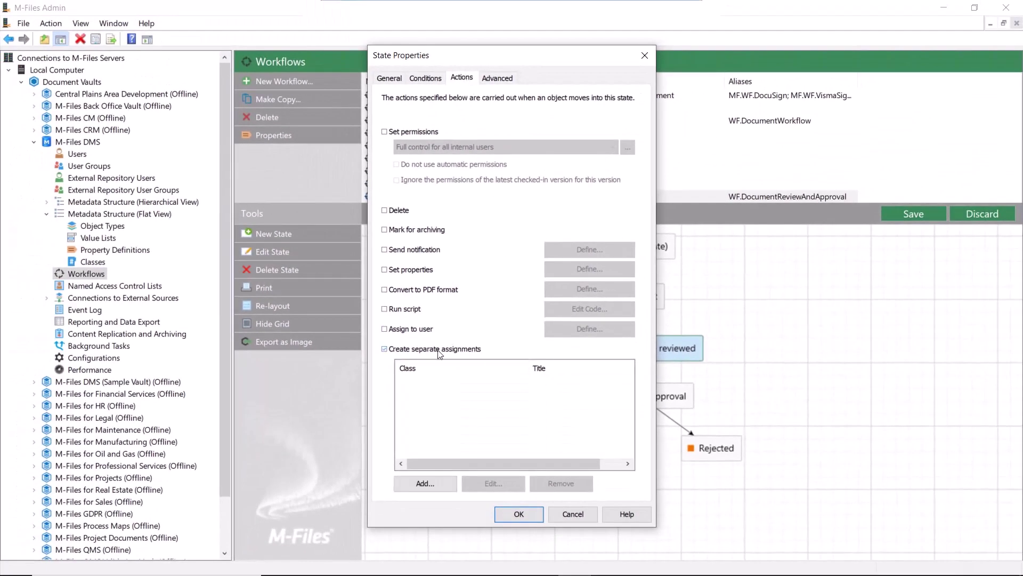
# Step: Add a separate assignment whose assignee comes from the Reviewer(s) metadata property
pyautogui.click(425, 483)
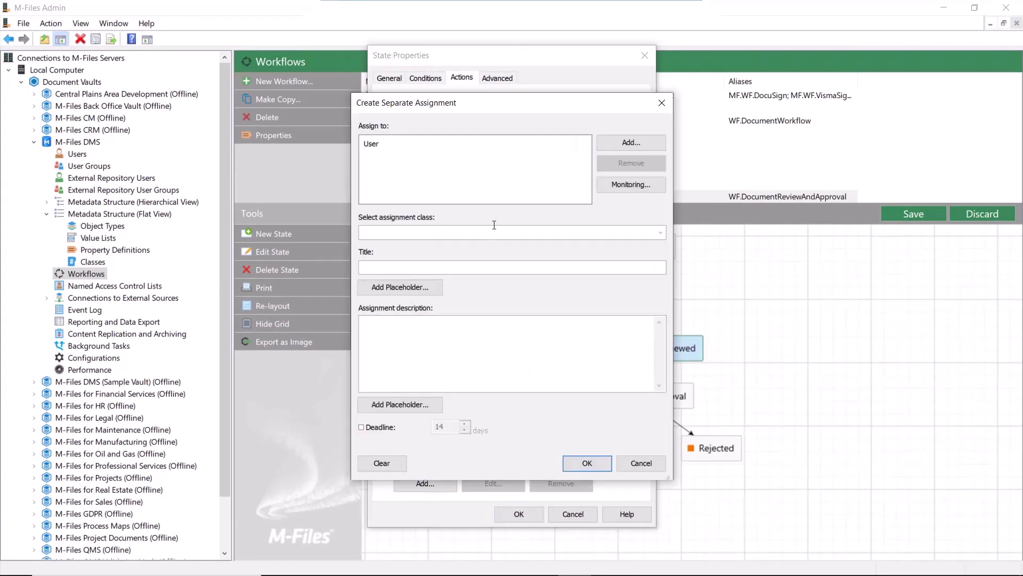
pyautogui.click(631, 142)
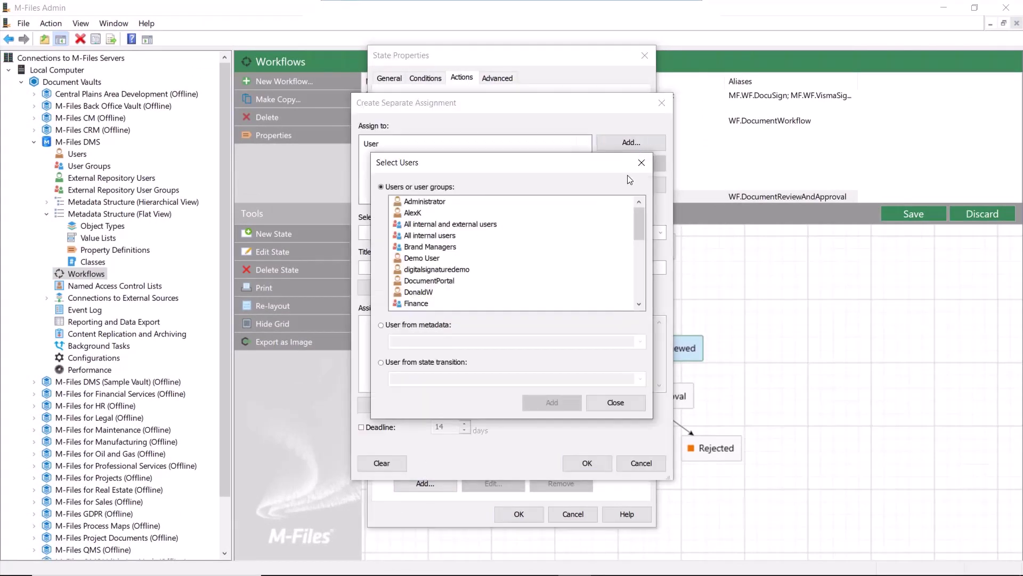
pyautogui.click(455, 324)
pyautogui.click(640, 344)
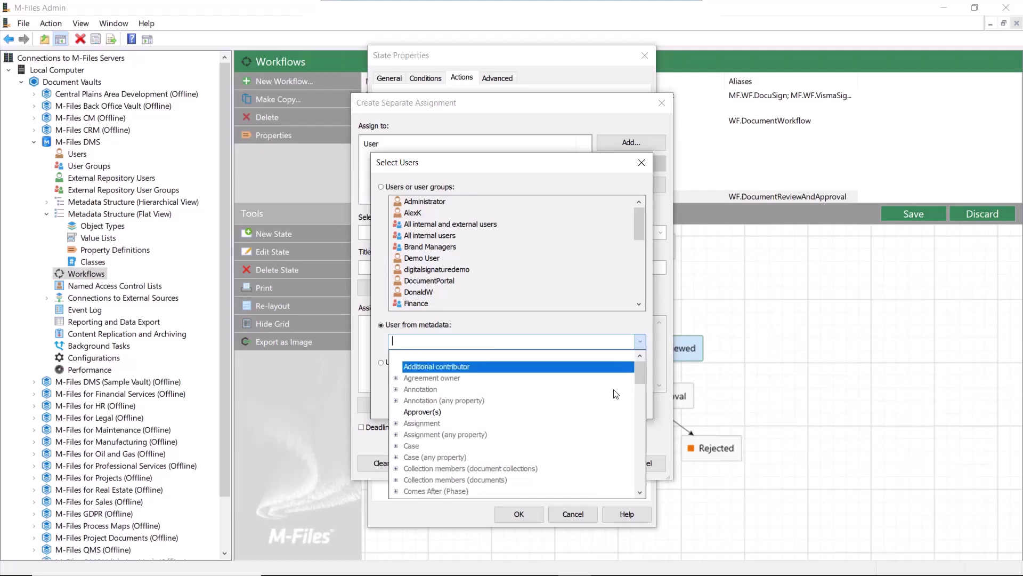
pyautogui.write('Reviewer(s')
pyautogui.click(509, 424)
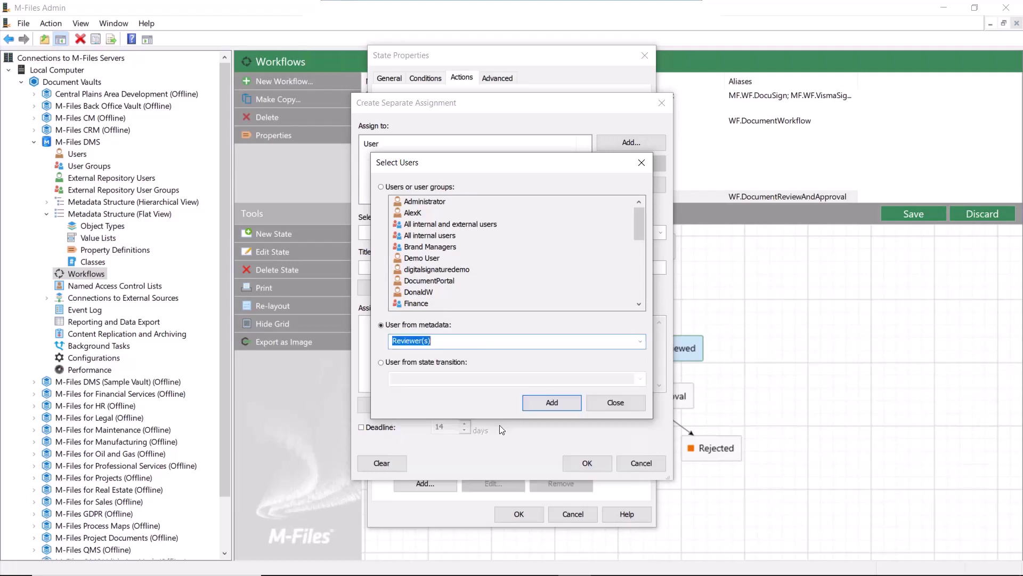
pyautogui.click(546, 409)
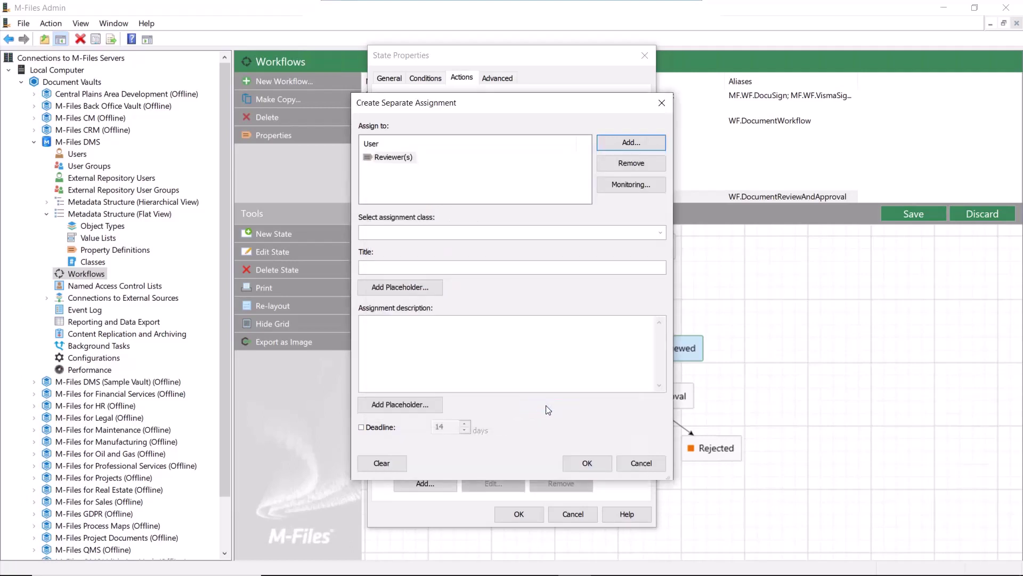
# Step: Set the class to Document Review Assignment and the title to '%PROPERTY_0% Review'
pyautogui.click(661, 233)
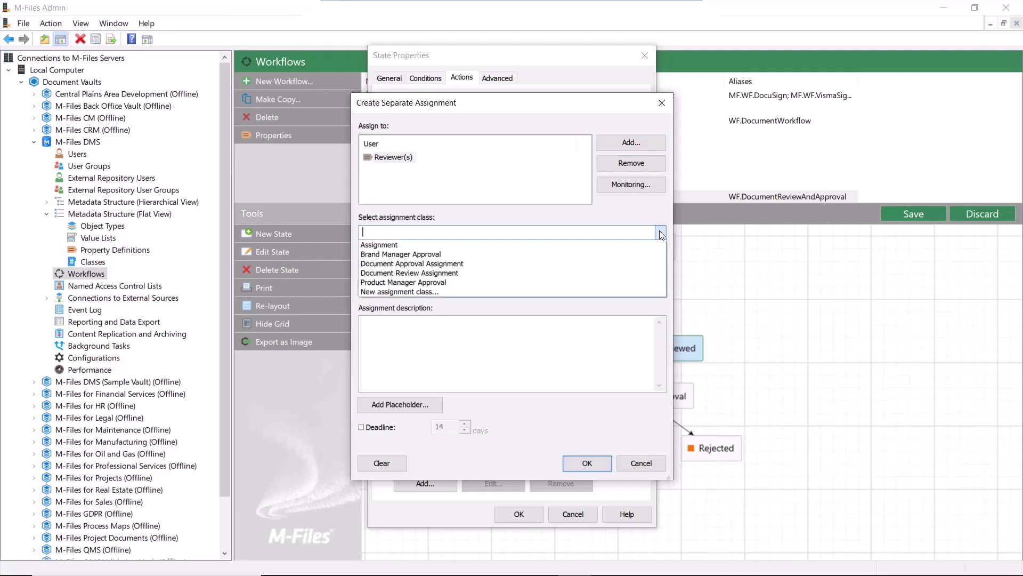
pyautogui.click(479, 275)
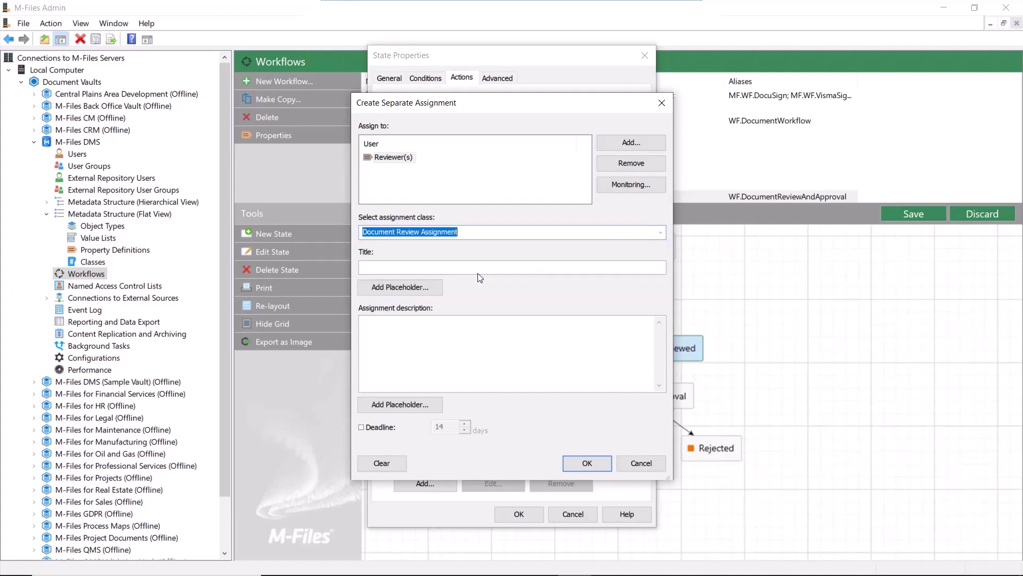
pyautogui.click(404, 290)
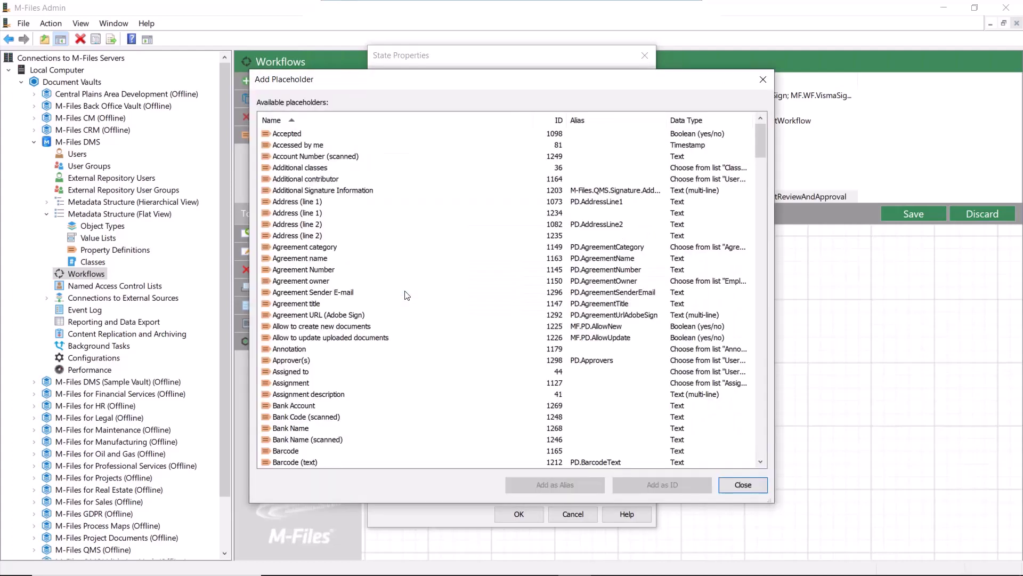
pyautogui.doubleClick(298, 134)
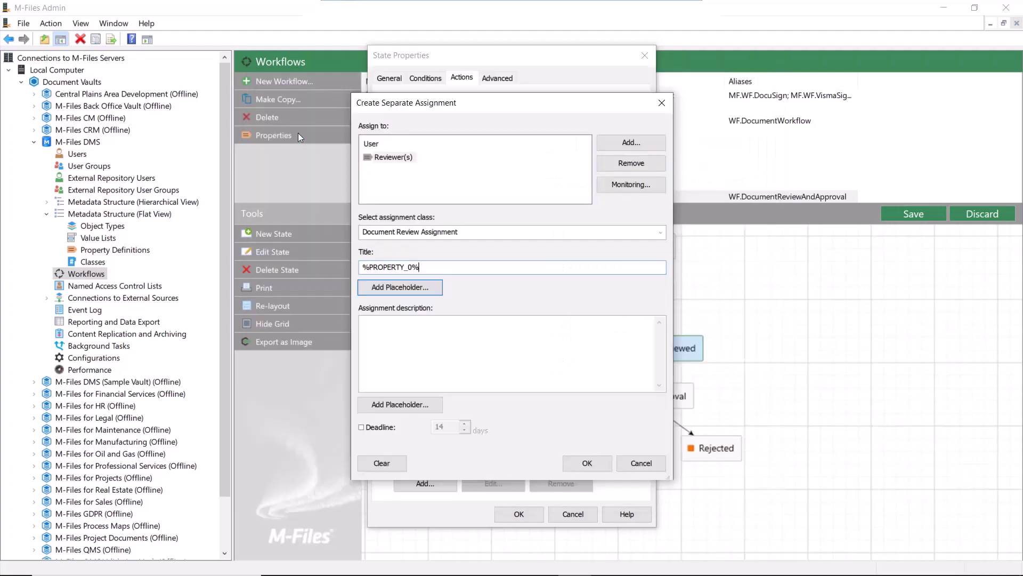
pyautogui.write('Review')
# Step: Write a description asking to review %PROPERTY_0% and approve or reject it, then confirm
pyautogui.click(471, 331)
pyautogui.write('Please review thi')
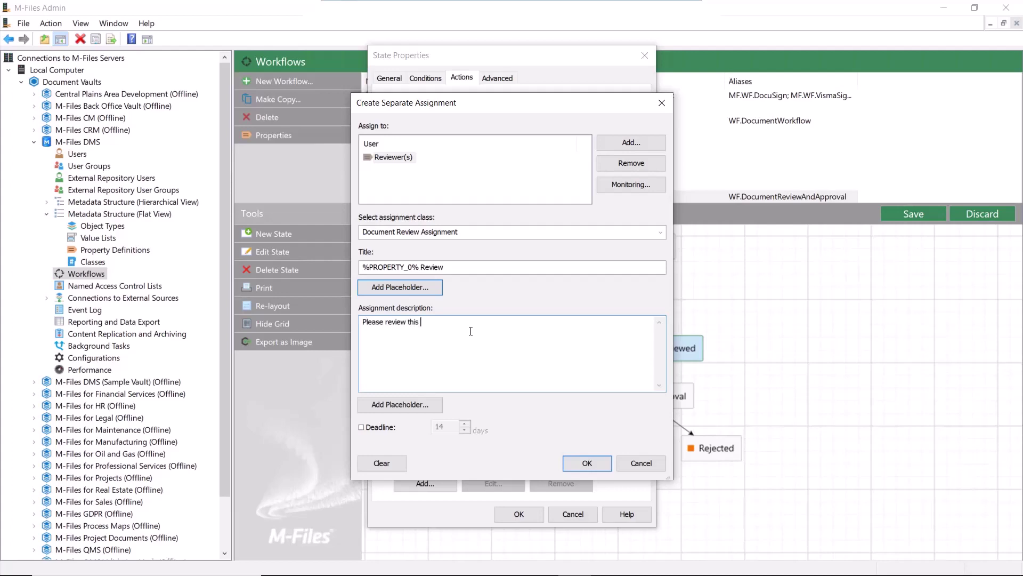
pyautogui.click(400, 404)
pyautogui.click(420, 368)
pyautogui.press('n')
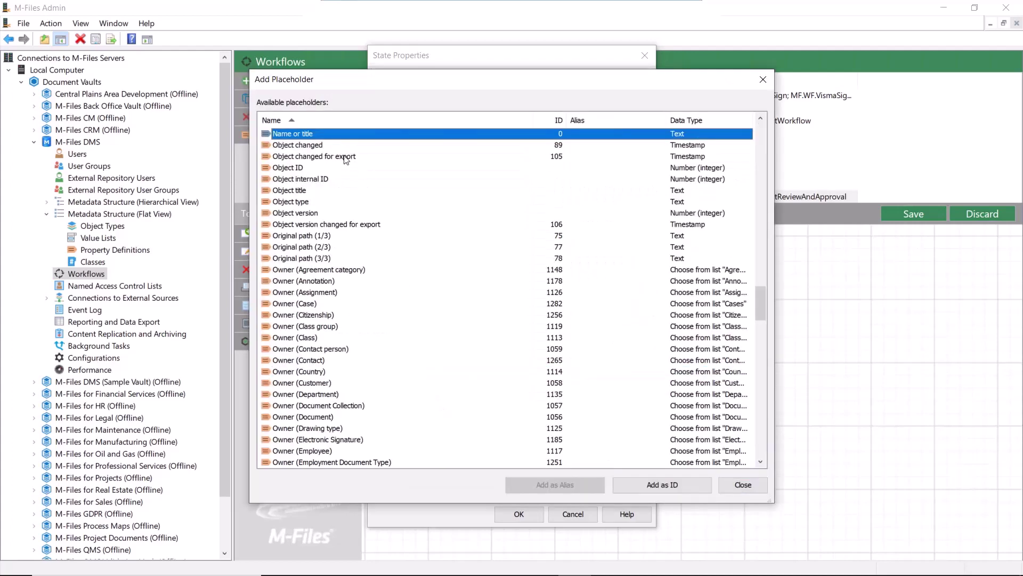
pyautogui.doubleClick(310, 133)
pyautogui.write('and move it forward in the wor')
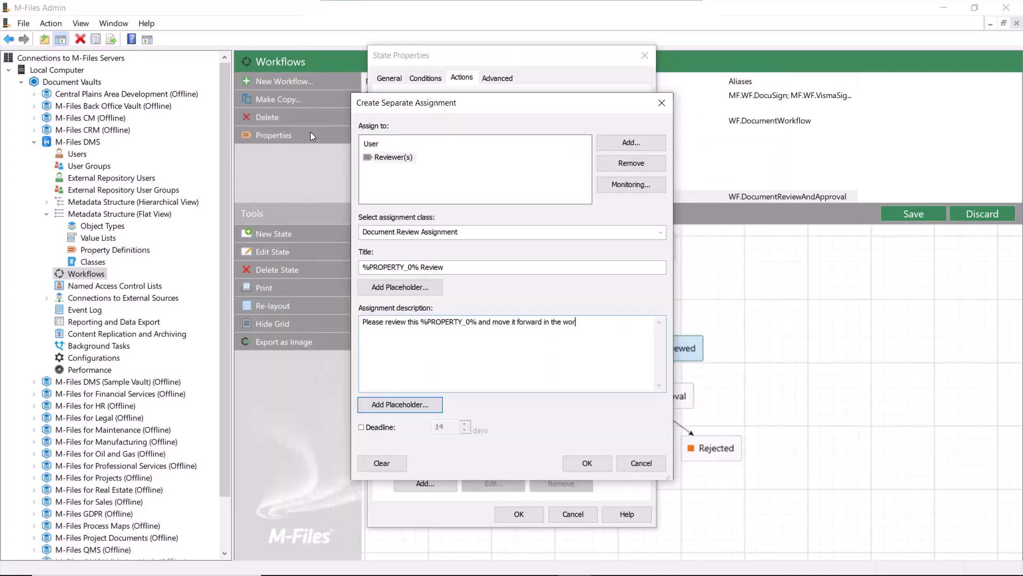
pyautogui.write('kflow by approving it or back to the draft state by rejecting it')
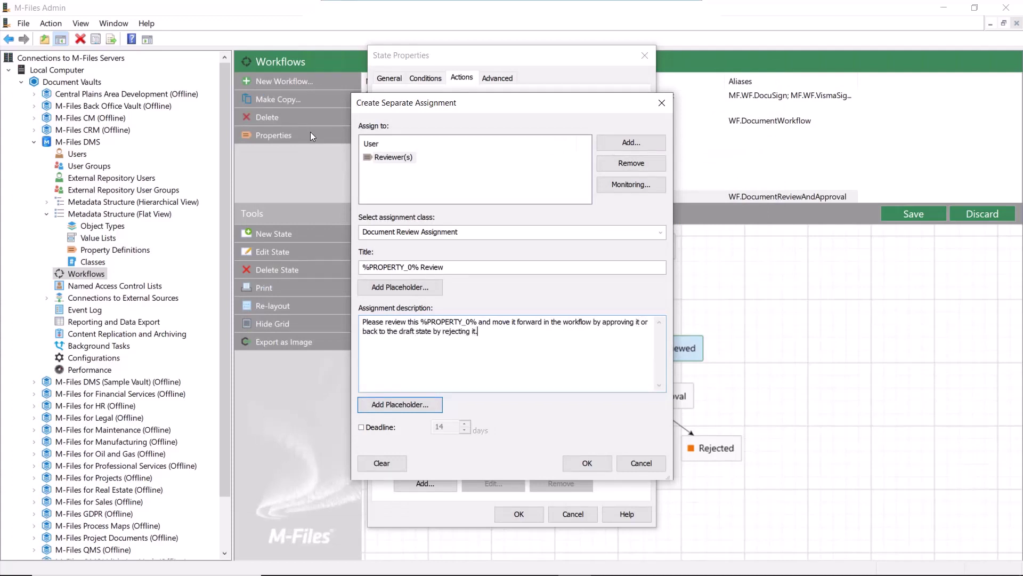
pyautogui.write('.')
pyautogui.click(581, 463)
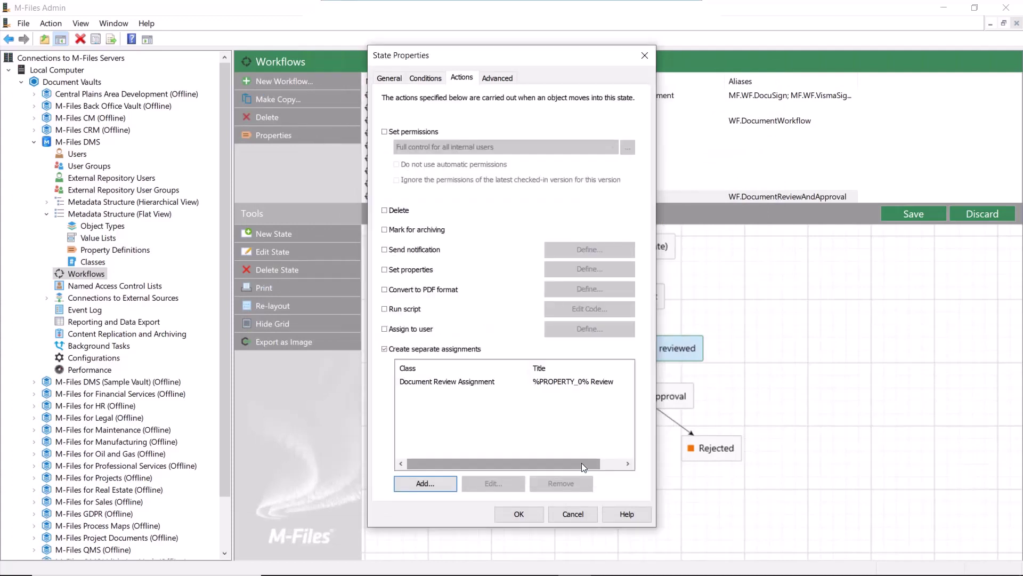
pyautogui.click(519, 514)
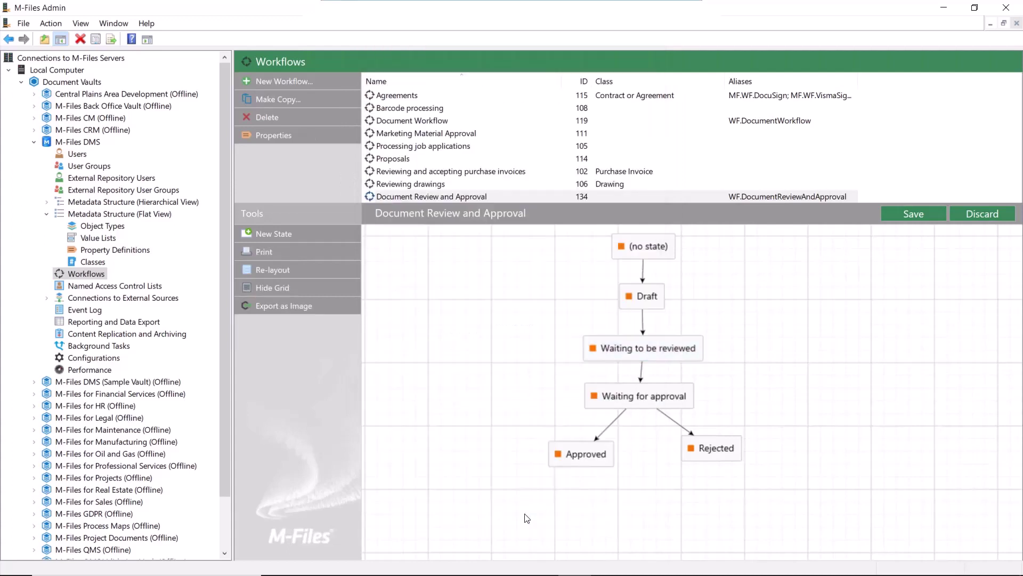
# Step: Draw a Waiting to be reviewed→Draft transition triggered when any assignment is rejected
pyautogui.moveTo(623, 336); pyautogui.dragTo(623, 298)
pyautogui.click(620, 322)
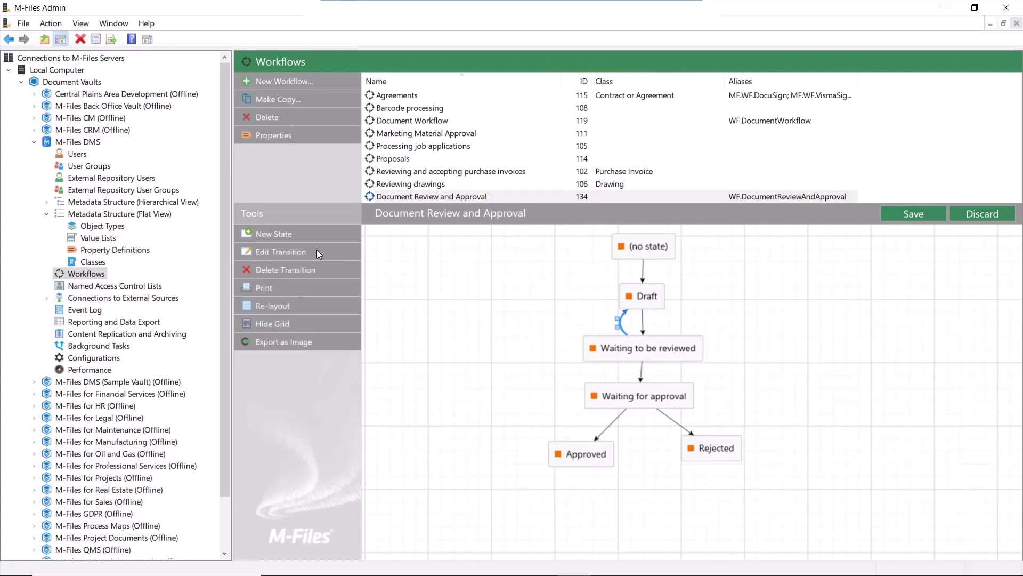
pyautogui.click(301, 255)
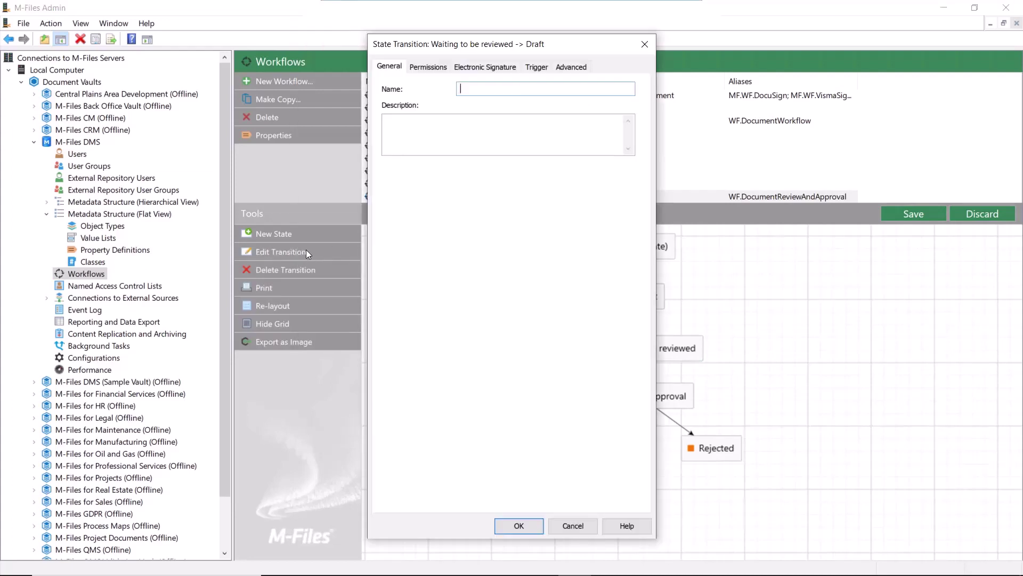
pyautogui.click(542, 67)
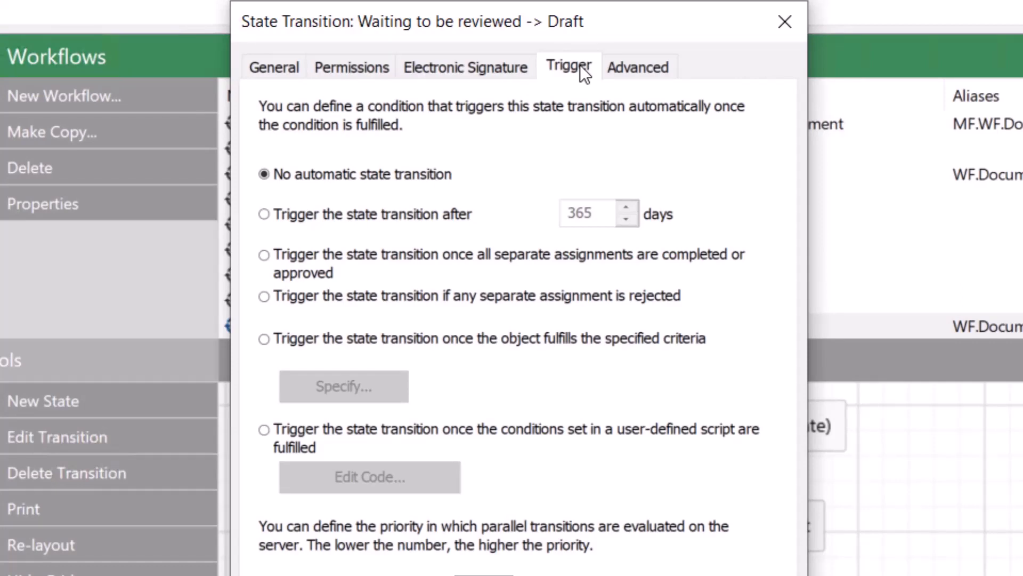
pyautogui.click(467, 296)
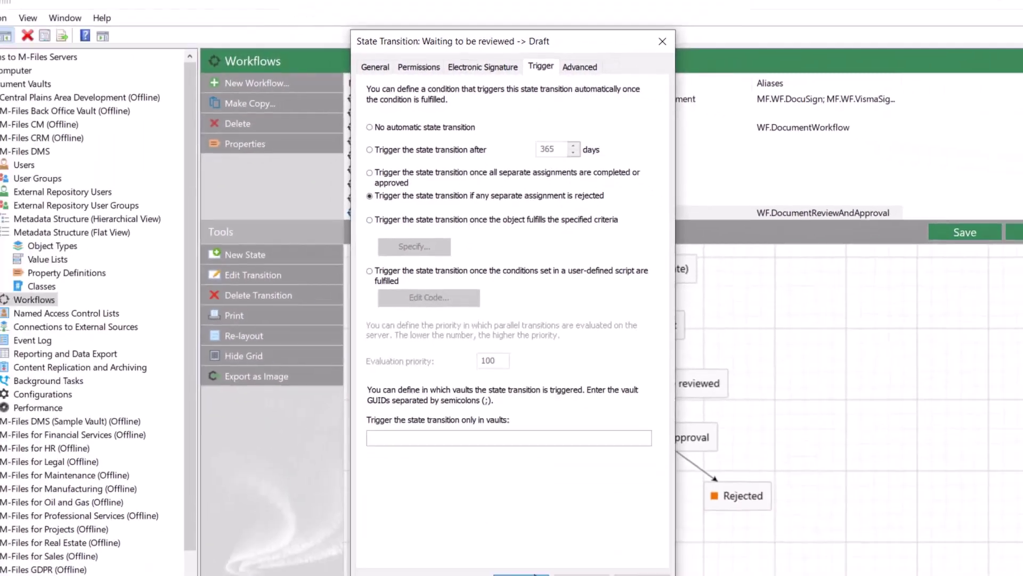
pyautogui.click(534, 529)
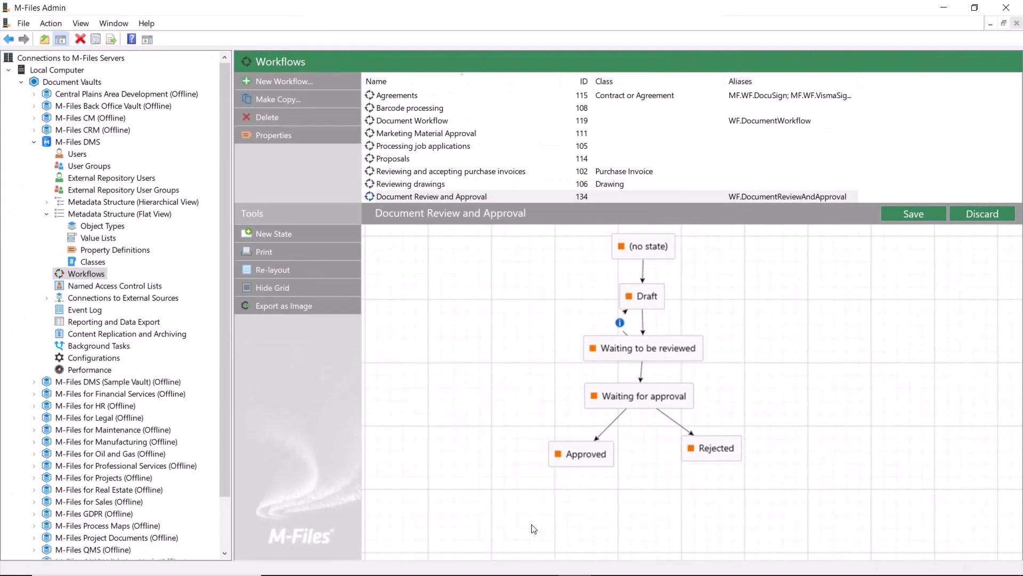
# Step: Trigger the transition to Waiting for approval when all assignments are completed
pyautogui.click(642, 372)
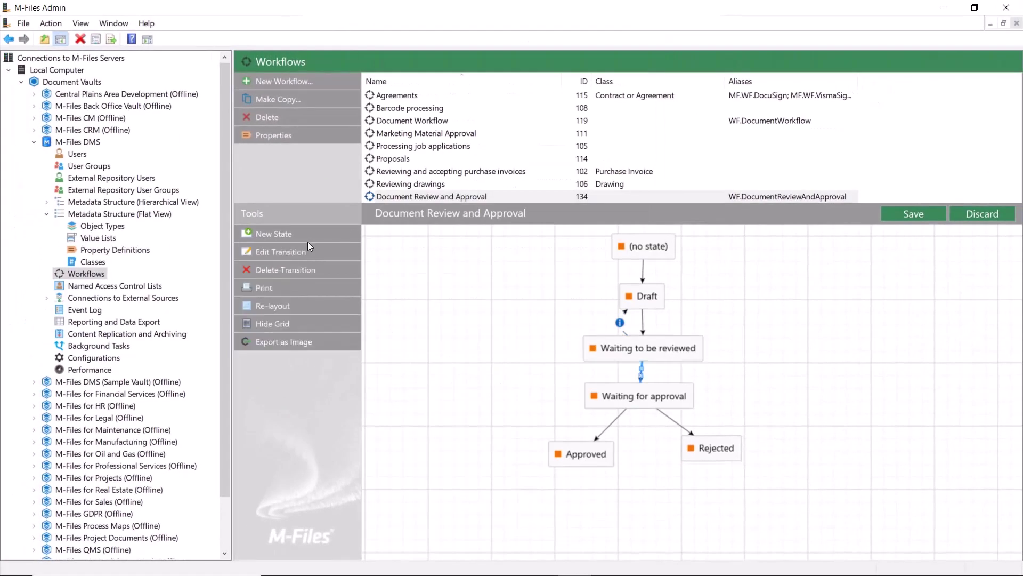
pyautogui.click(291, 253)
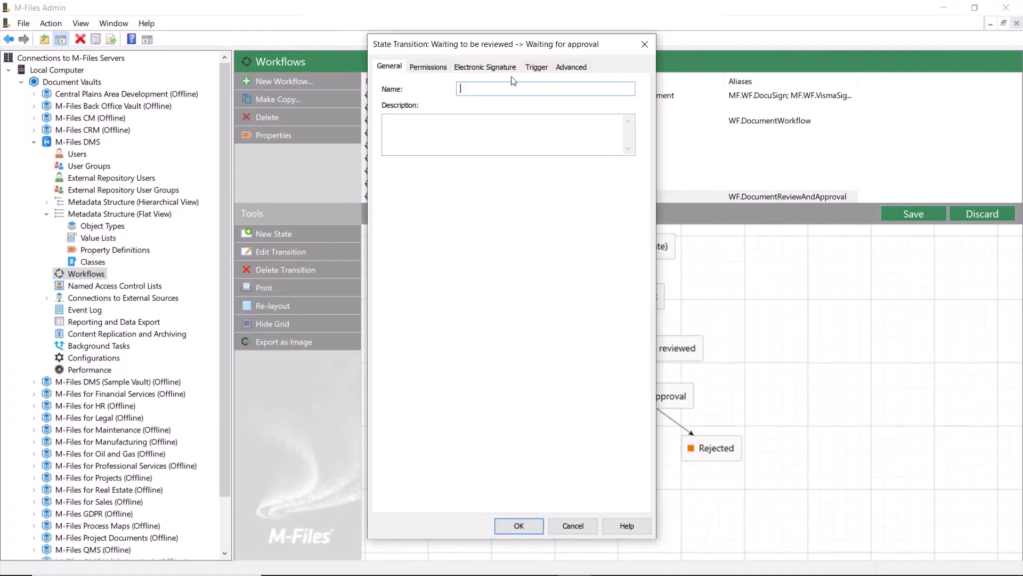
pyautogui.click(537, 67)
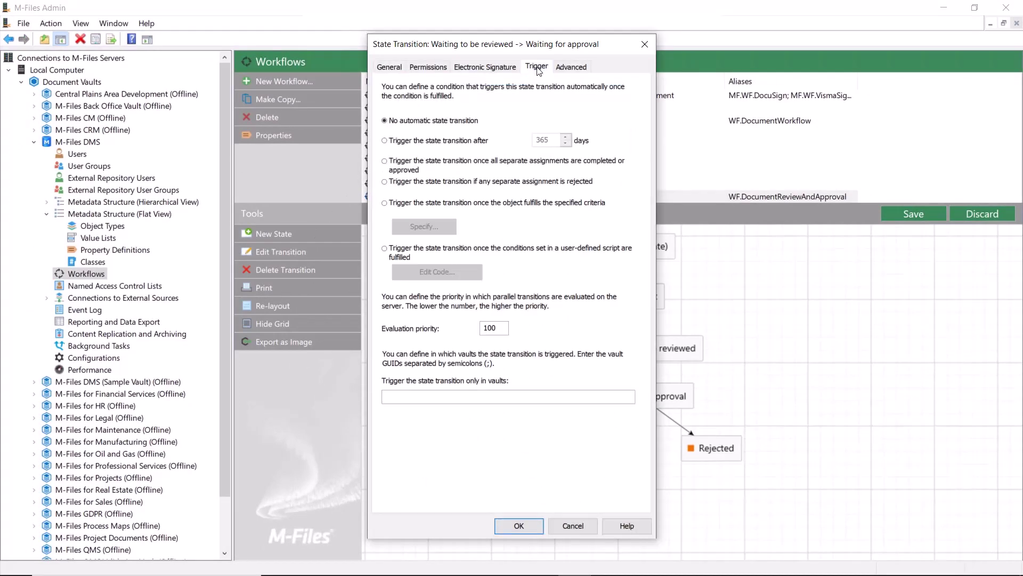
pyautogui.click(408, 168)
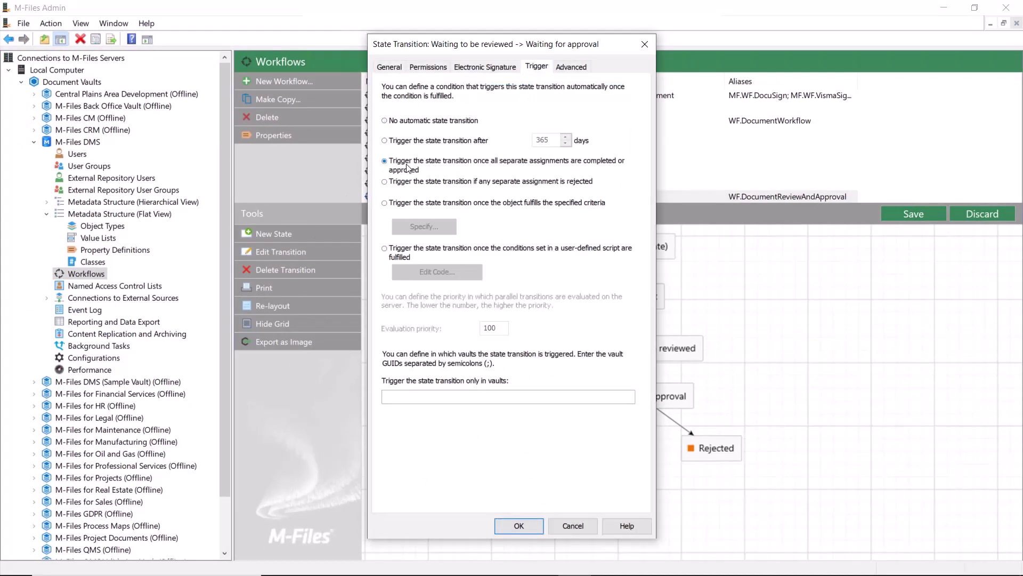
pyautogui.click(530, 525)
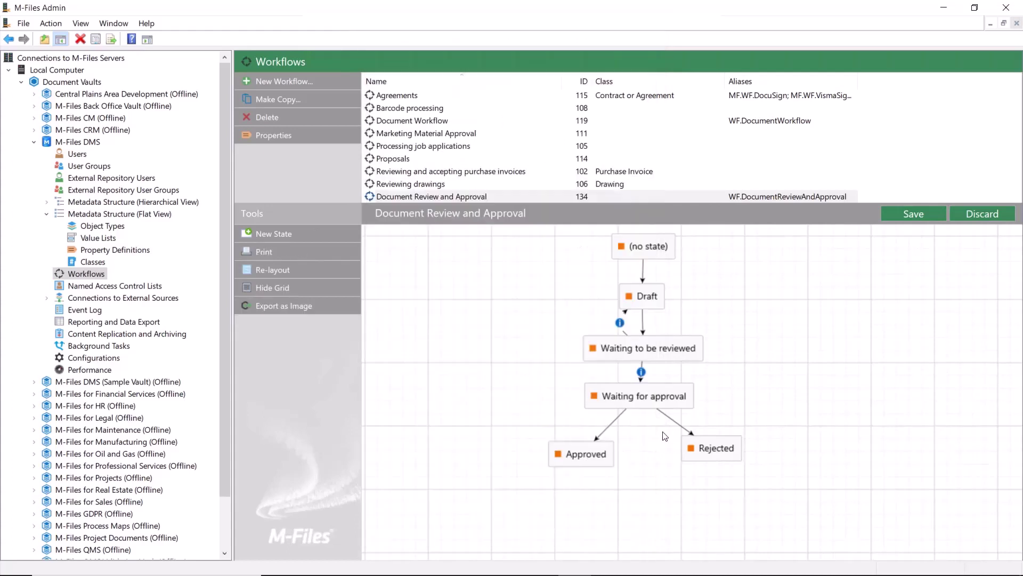
# Step: Enable separate assignments on Waiting for approval, assigned to the Approver(s) metadata property
pyautogui.doubleClick(661, 397)
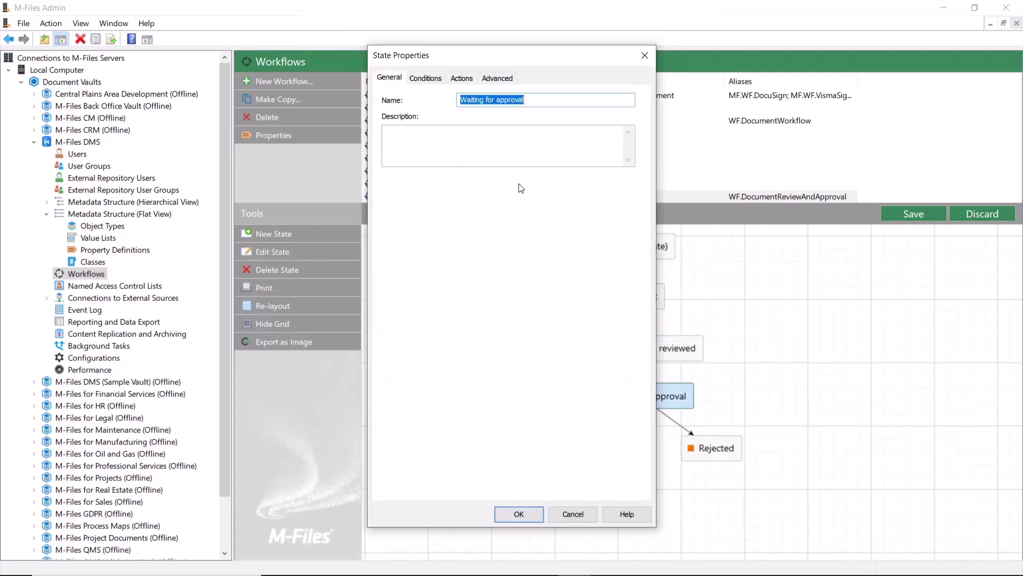
pyautogui.click(466, 78)
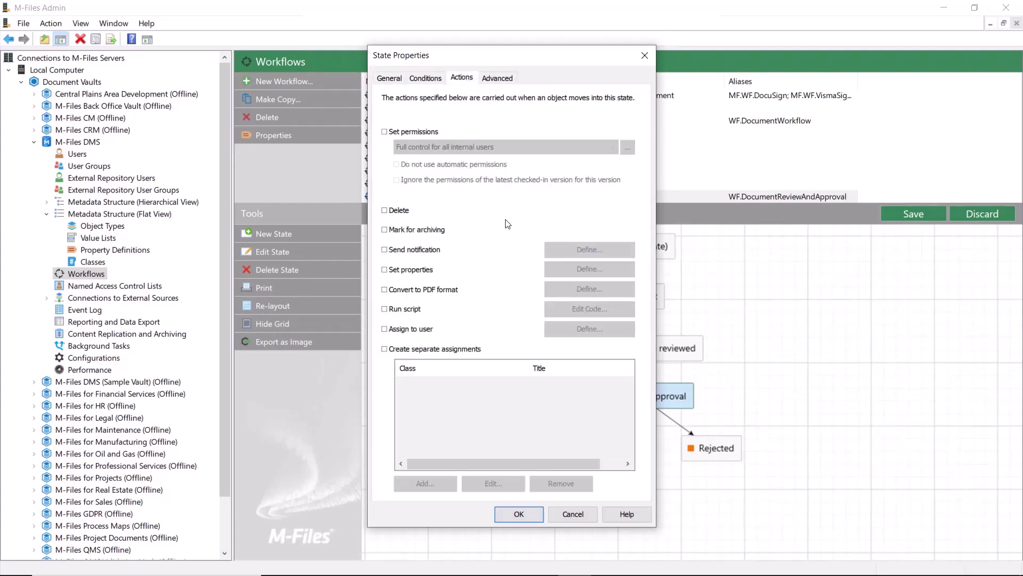
pyautogui.click(463, 354)
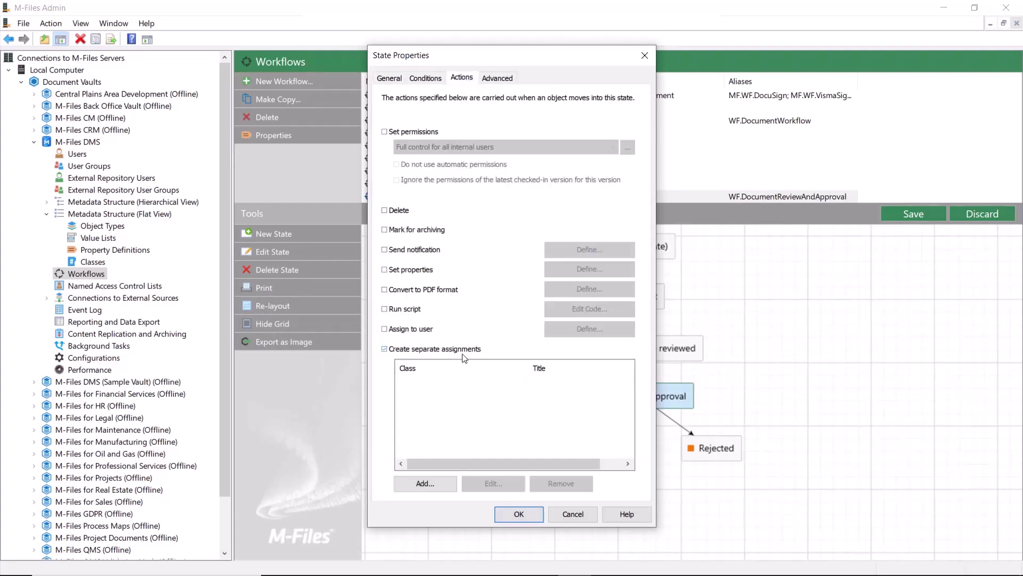
pyautogui.click(449, 482)
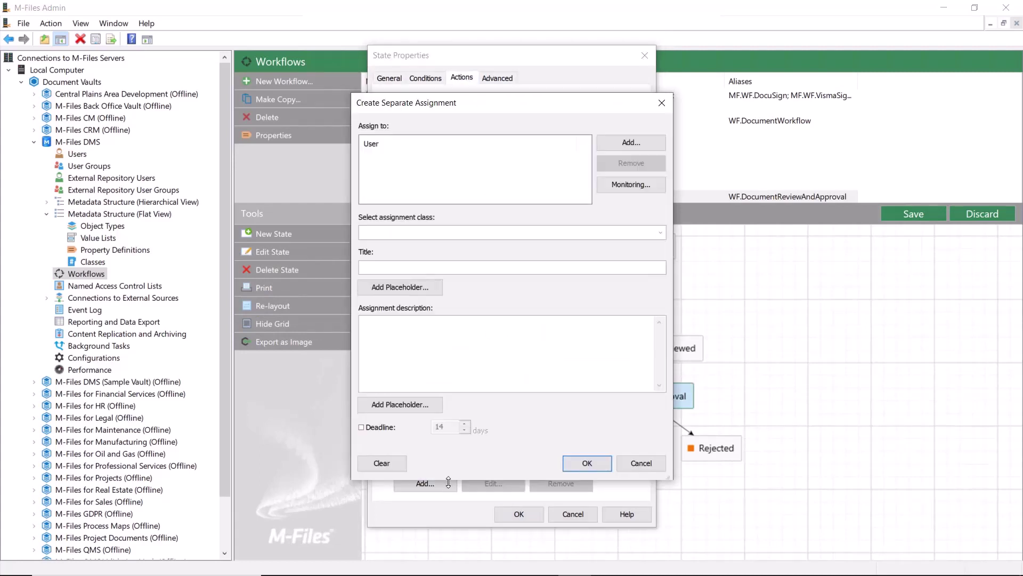
pyautogui.click(614, 143)
pyautogui.click(447, 326)
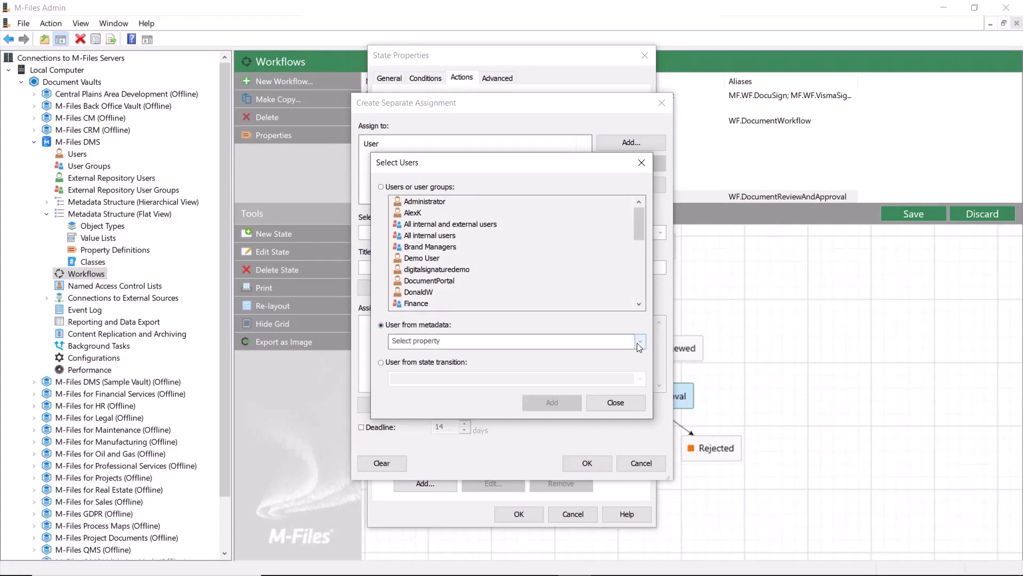
pyautogui.click(556, 340)
pyautogui.click(501, 411)
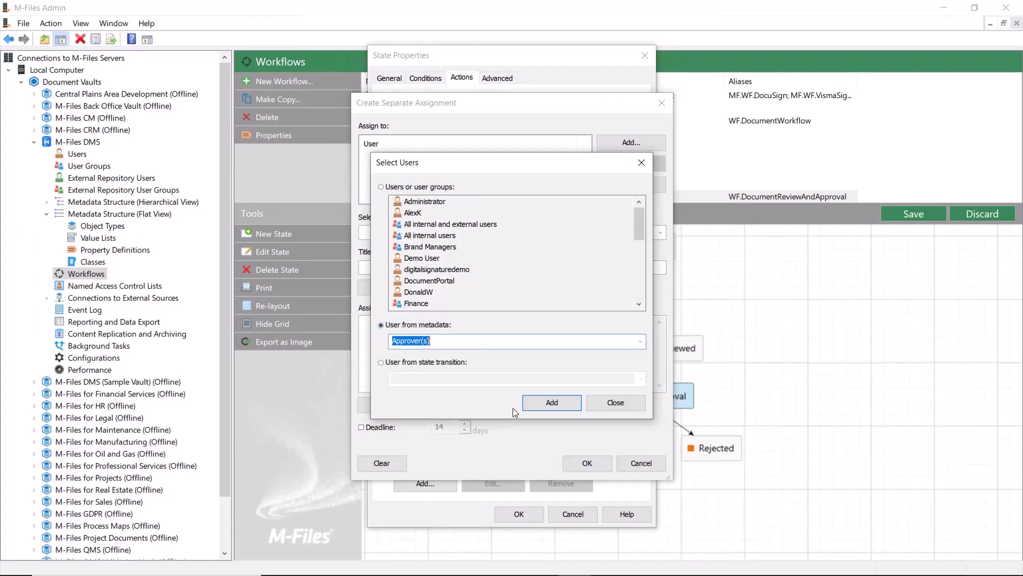
pyautogui.click(535, 405)
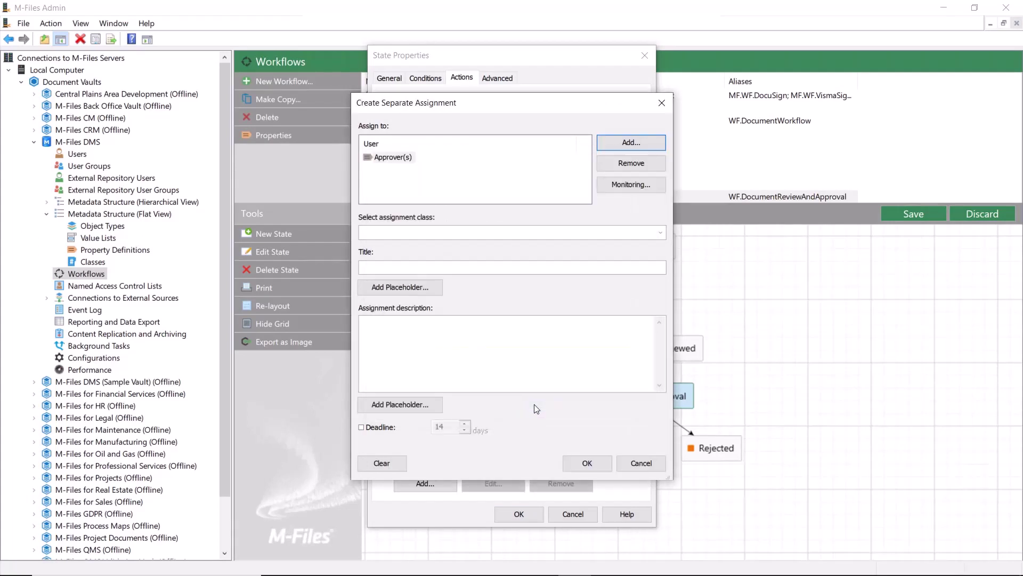
# Step: Set the class to Document Approval Assignment and the title to '%PROPERTY_0% Approval'
pyautogui.click(661, 232)
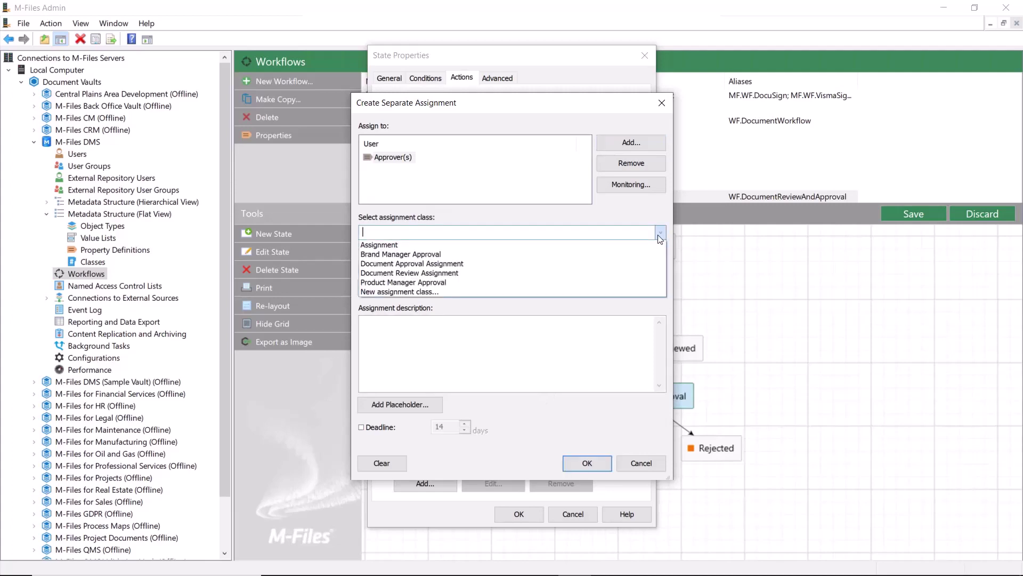
pyautogui.click(455, 265)
pyautogui.click(397, 290)
pyautogui.click(397, 297)
pyautogui.press('n')
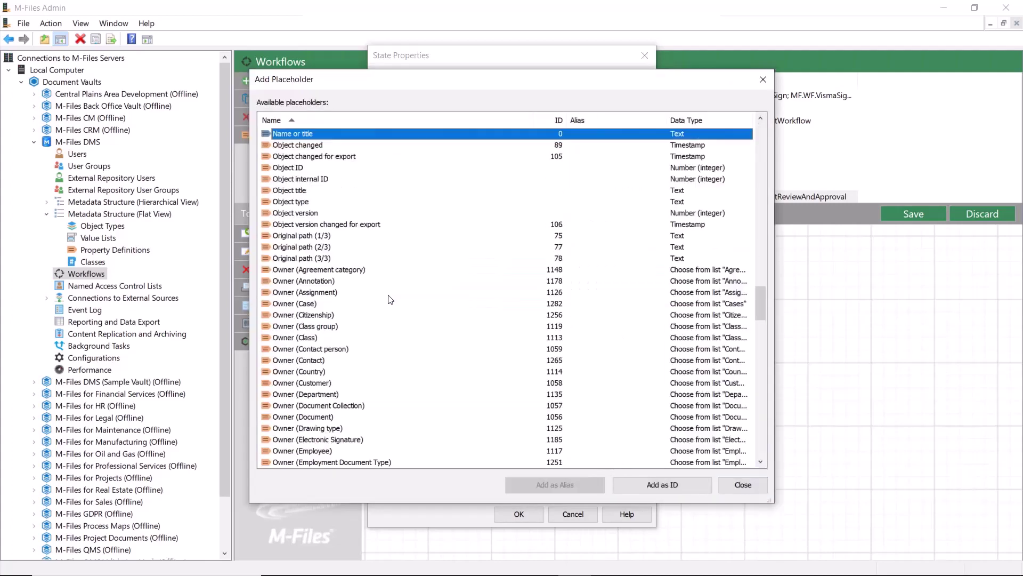
pyautogui.press('Return')
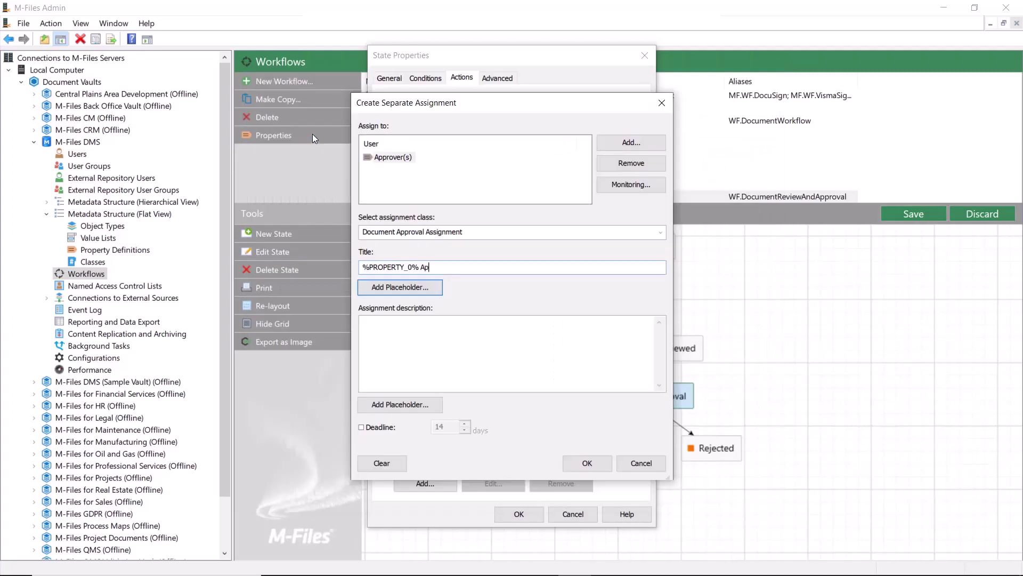
# Step: Add the description 'Please either approve or reject this %PROPERTY_0%' and confirm the state
pyautogui.click(435, 330)
pyautogui.write('Please either approve or reject this')
pyautogui.click(423, 402)
pyautogui.press('n')
pyautogui.press('Return')
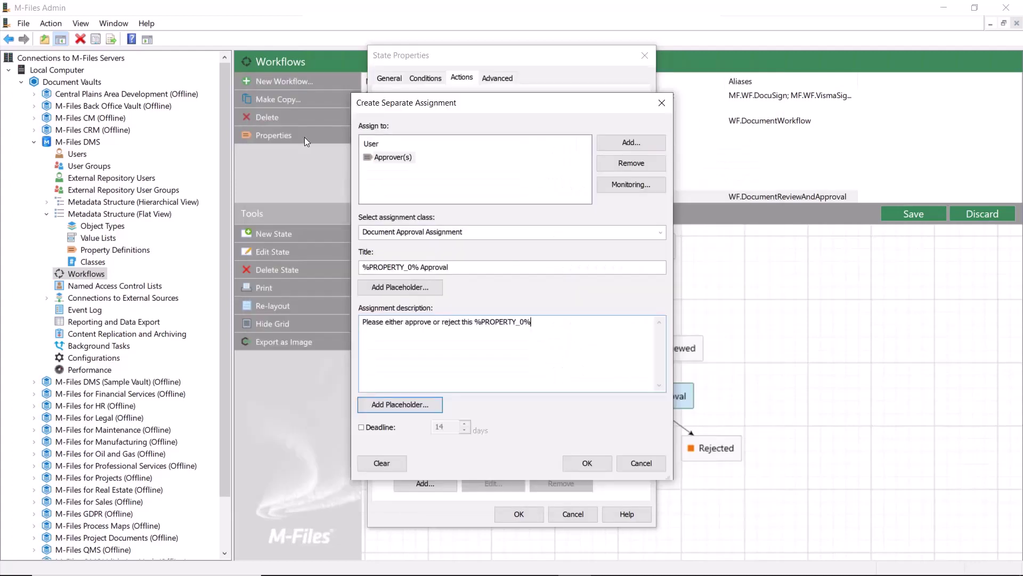
pyautogui.click(579, 463)
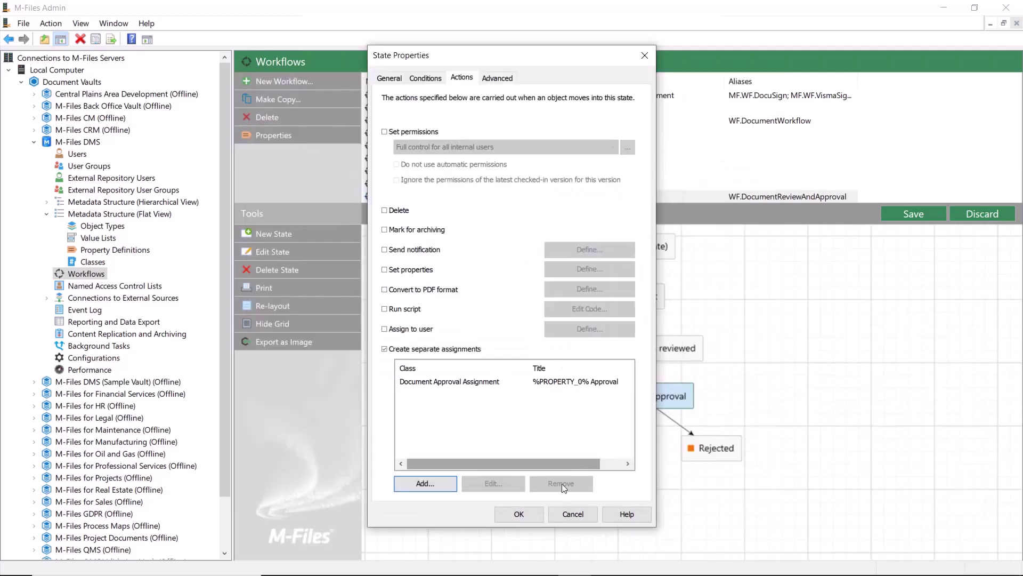
pyautogui.click(535, 513)
# Step: Trigger the transition to Approved when all separate assignments are completed
pyautogui.click(612, 424)
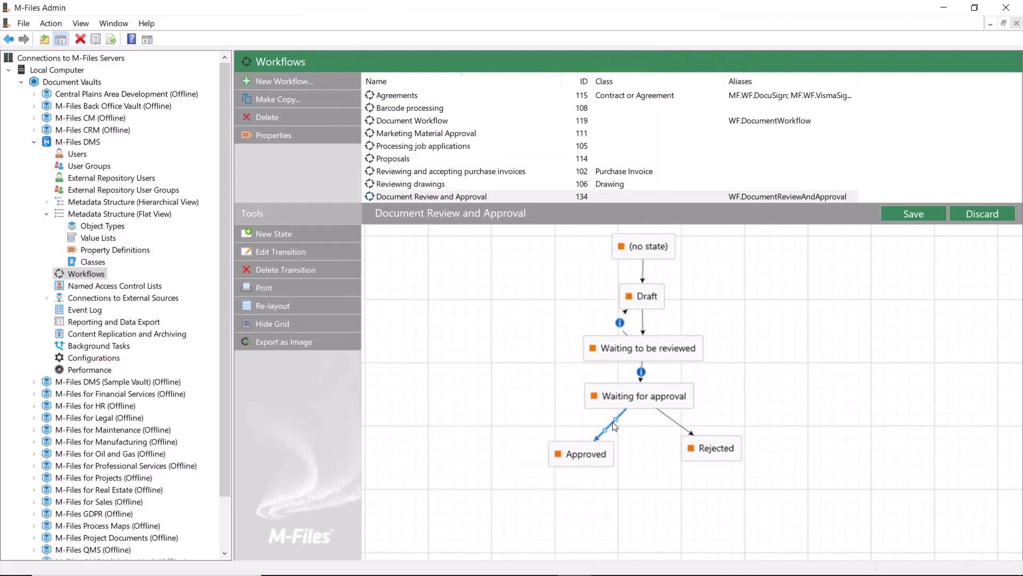
pyautogui.click(308, 251)
pyautogui.click(536, 68)
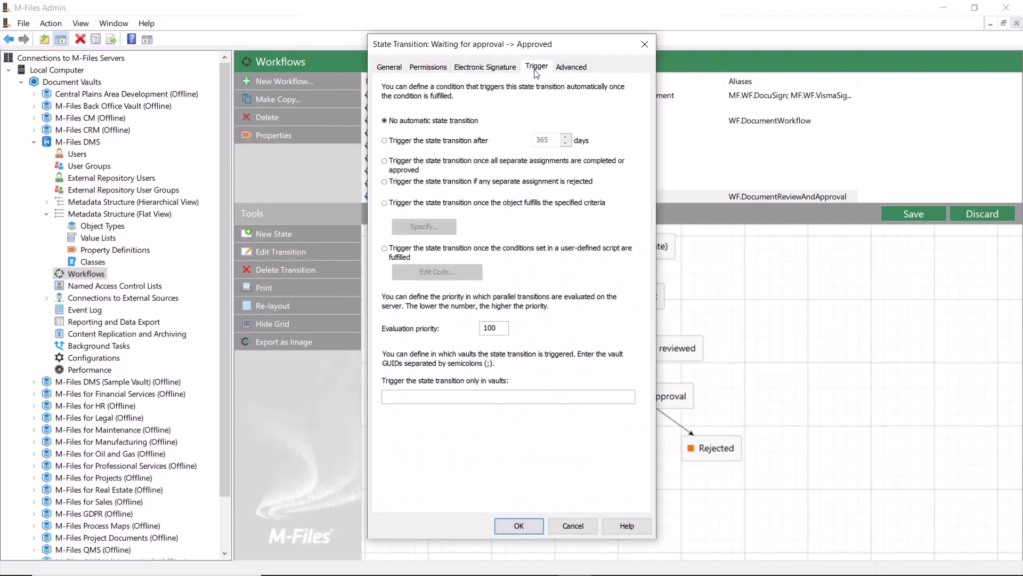
pyautogui.click(449, 161)
pyautogui.click(529, 526)
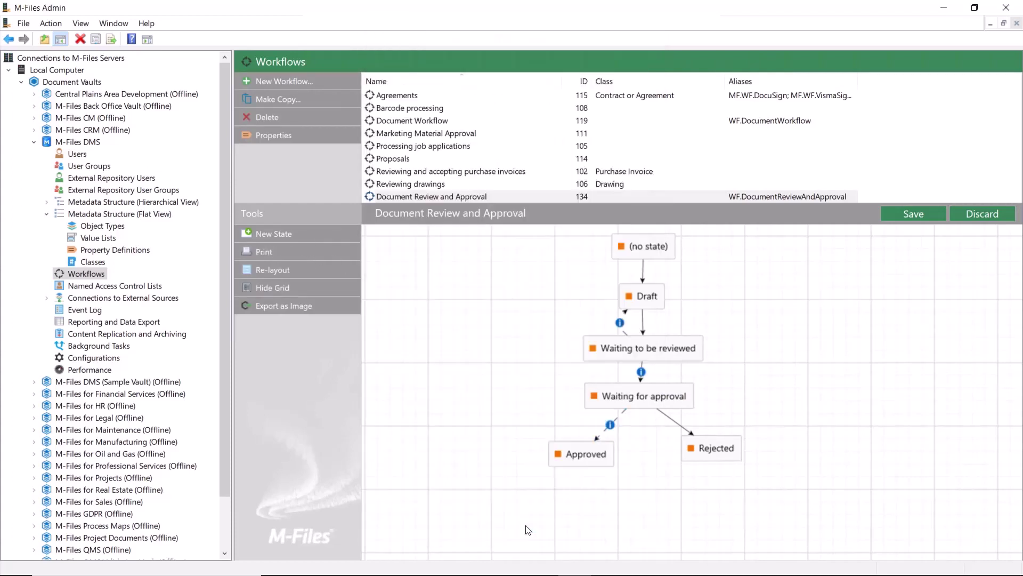
# Step: Trigger the transition to Rejected when any separate assignment is rejected
pyautogui.click(671, 418)
pyautogui.click(282, 252)
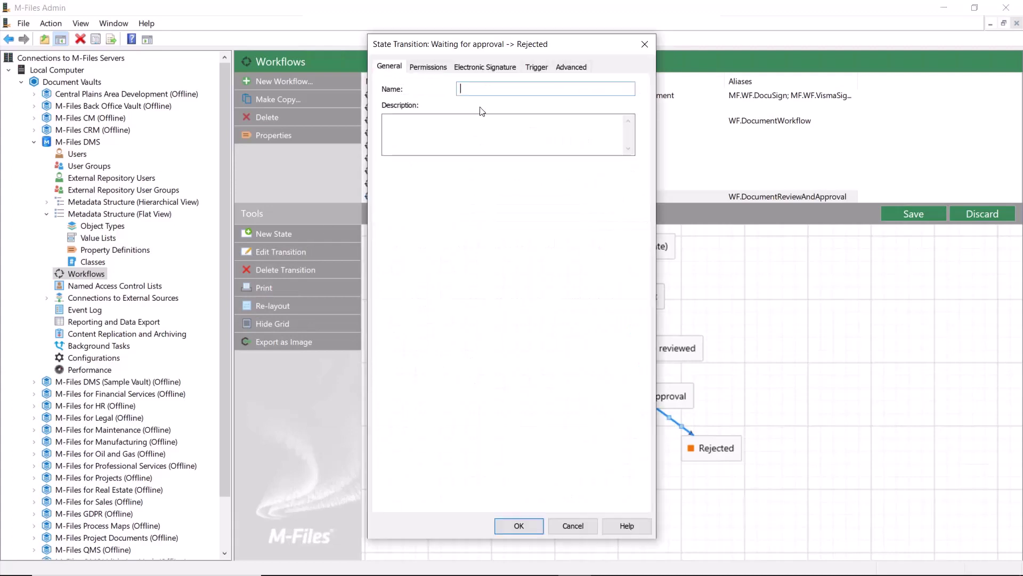
pyautogui.click(536, 68)
pyautogui.click(464, 183)
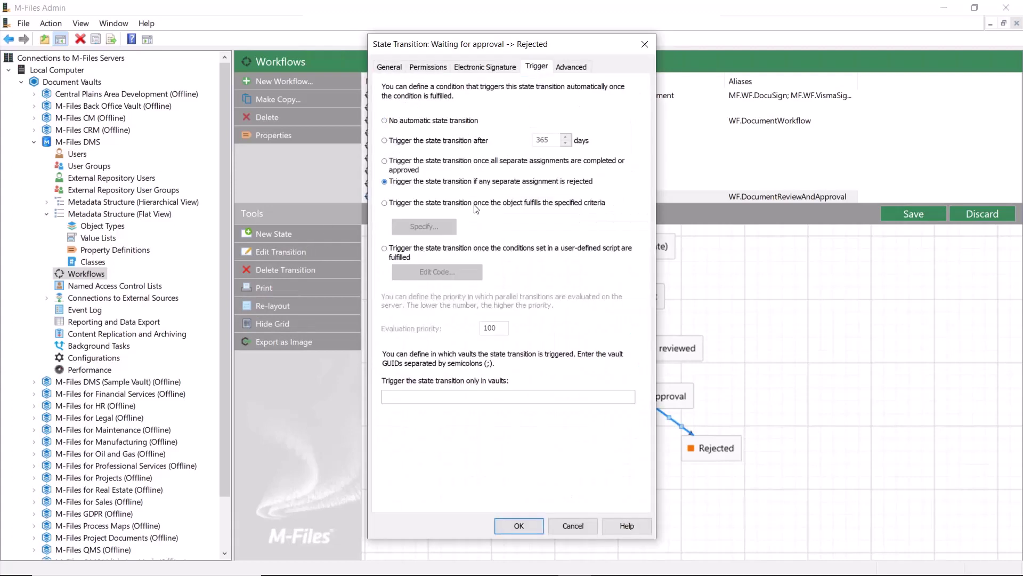
pyautogui.click(518, 526)
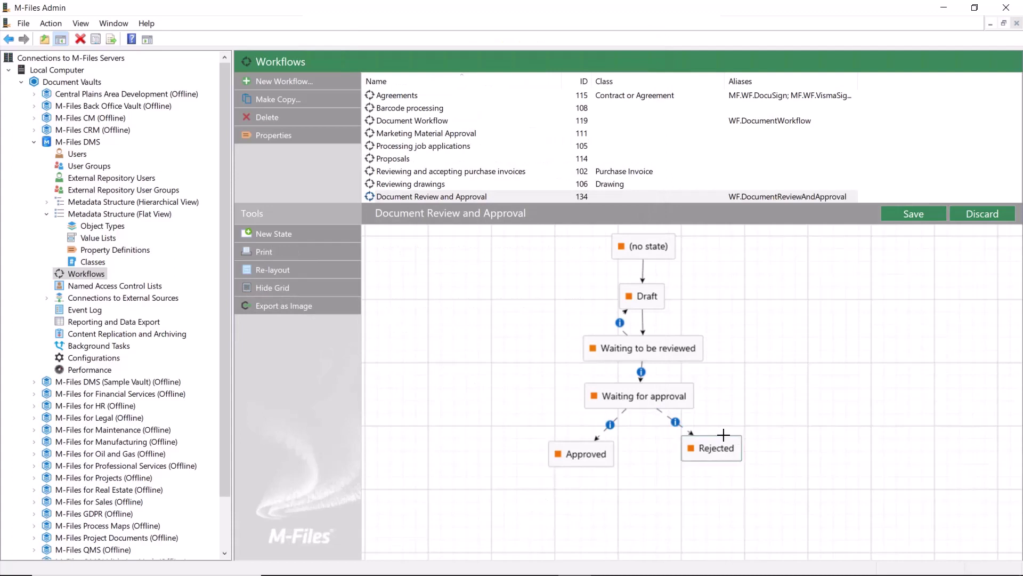
# Step: Draw a curved Rejected→Draft transition that triggers automatically after 0 days
pyautogui.moveTo(721, 441); pyautogui.dragTo(651, 302)
pyautogui.click(675, 372)
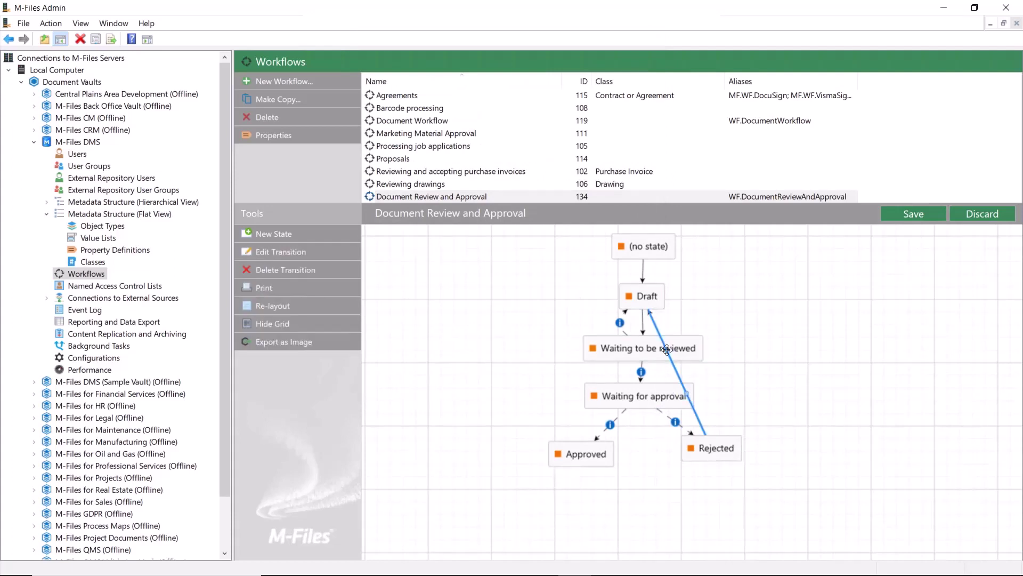
pyautogui.moveTo(686, 392); pyautogui.dragTo(763, 401)
pyautogui.click(299, 254)
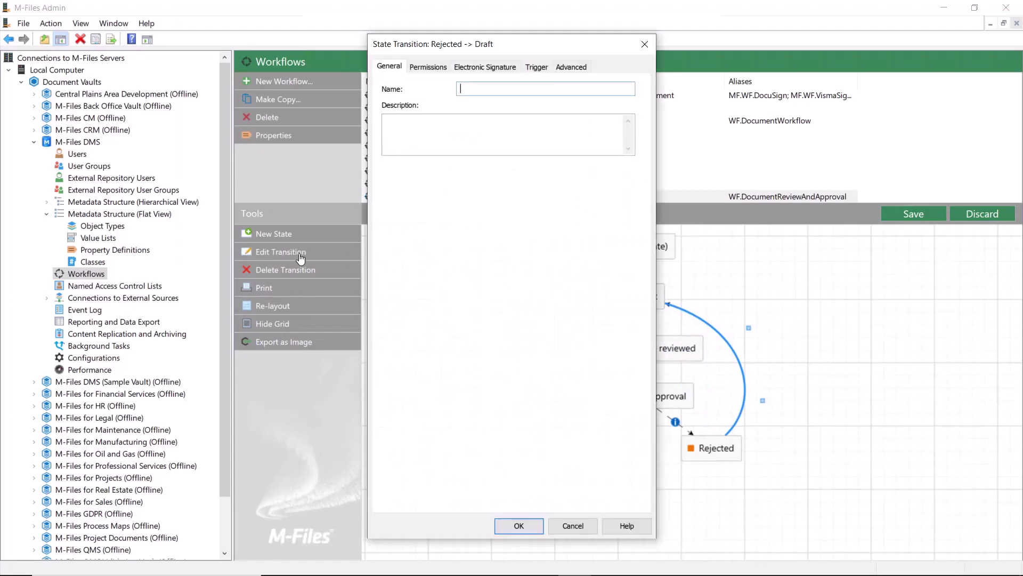
pyautogui.click(531, 68)
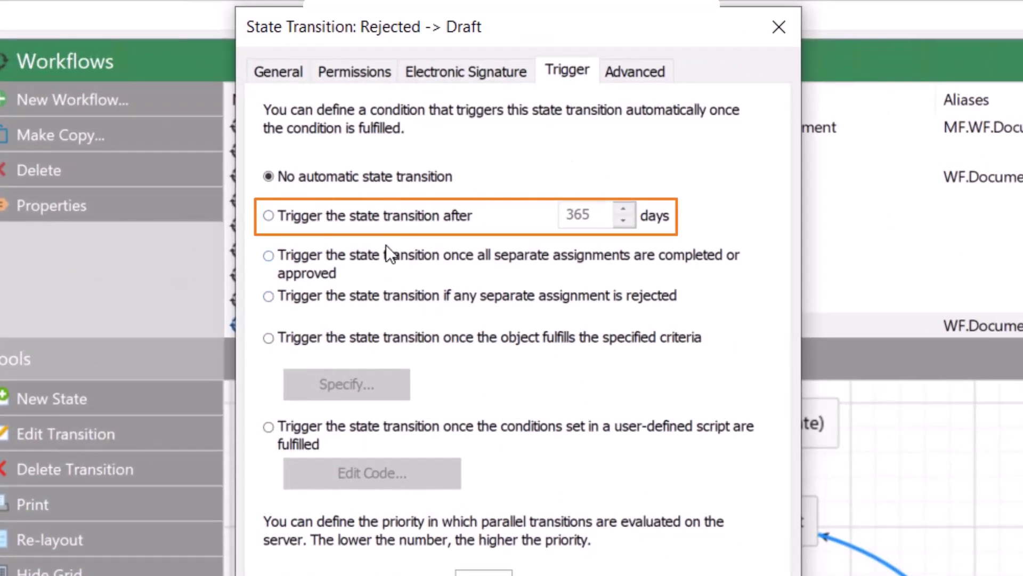
pyautogui.click(366, 215)
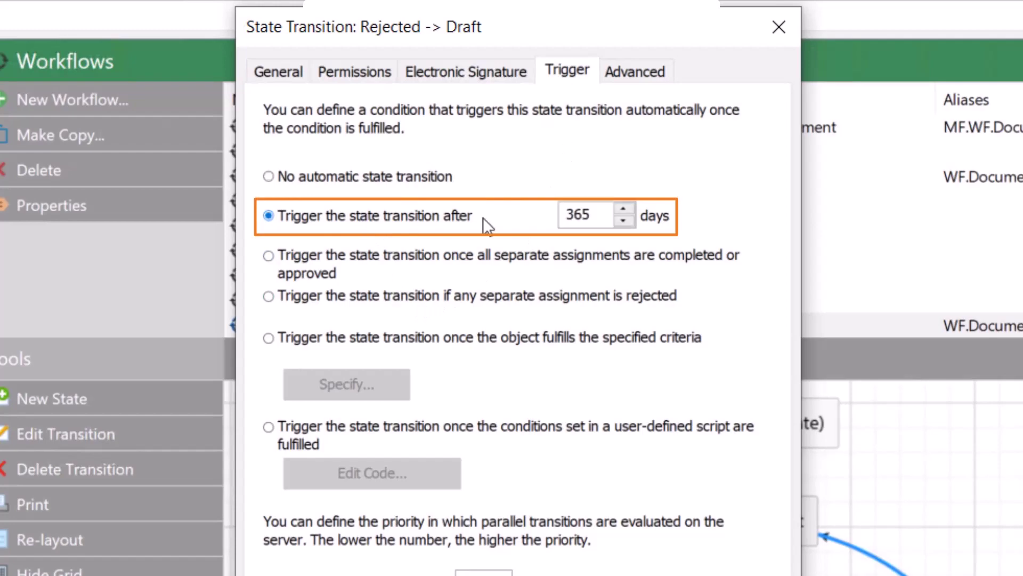
pyautogui.moveTo(591, 215); pyautogui.dragTo(551, 218)
pyautogui.write('0')
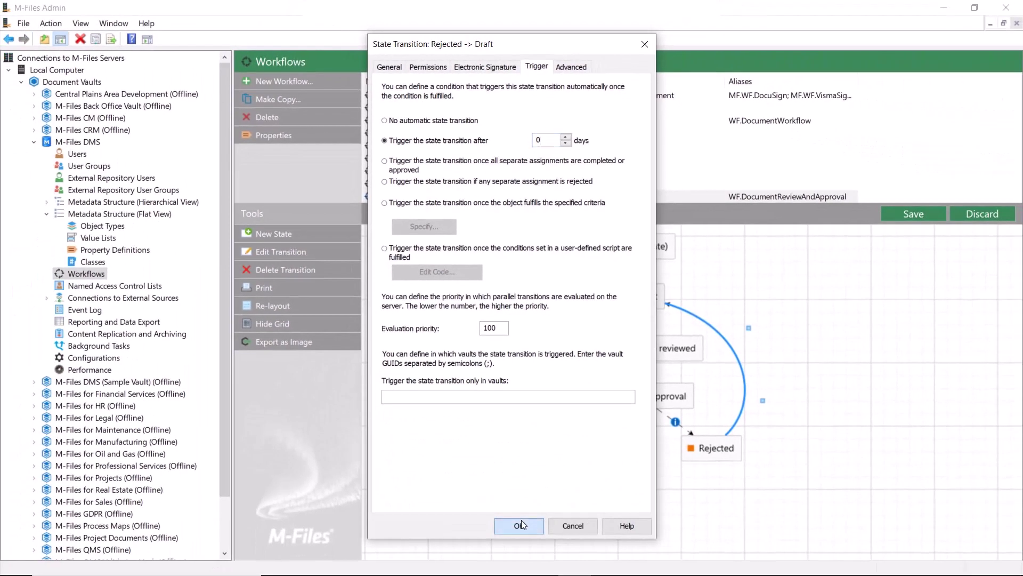
pyautogui.click(520, 525)
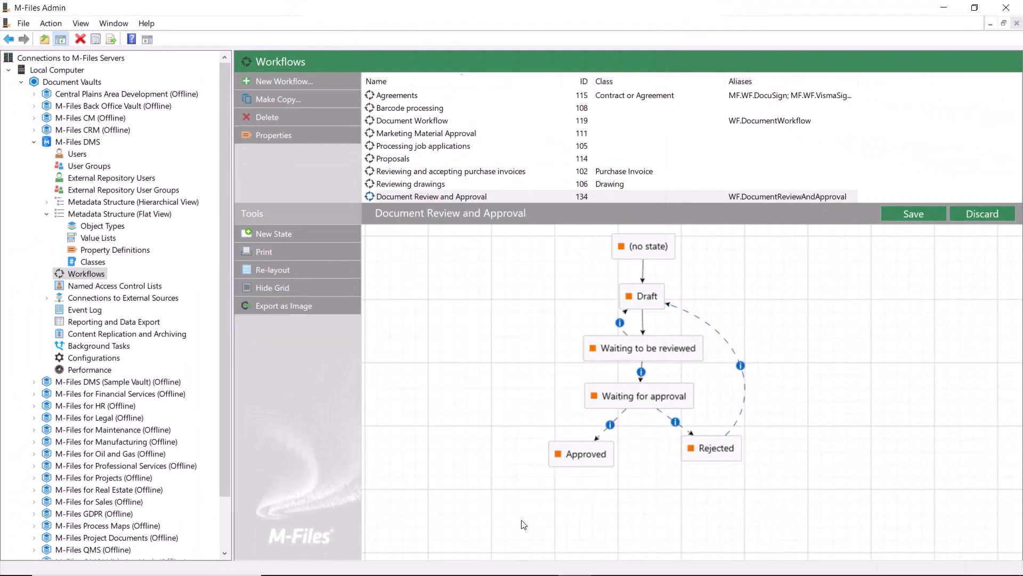
# Step: Enable a notification on the Approved state with recipient taken from Created by
pyautogui.doubleClick(598, 459)
pyautogui.click(461, 78)
pyautogui.click(422, 251)
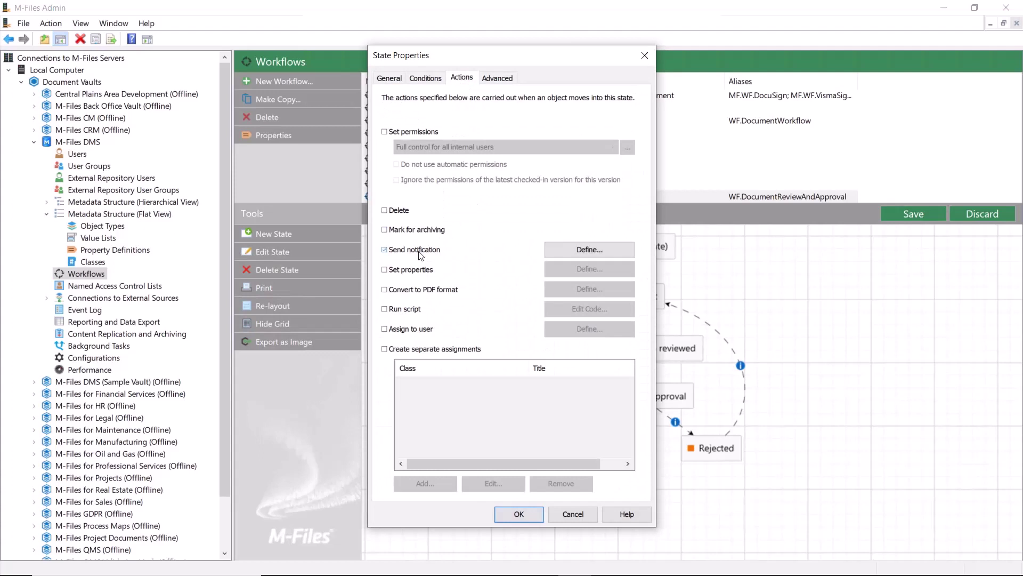
pyautogui.click(565, 253)
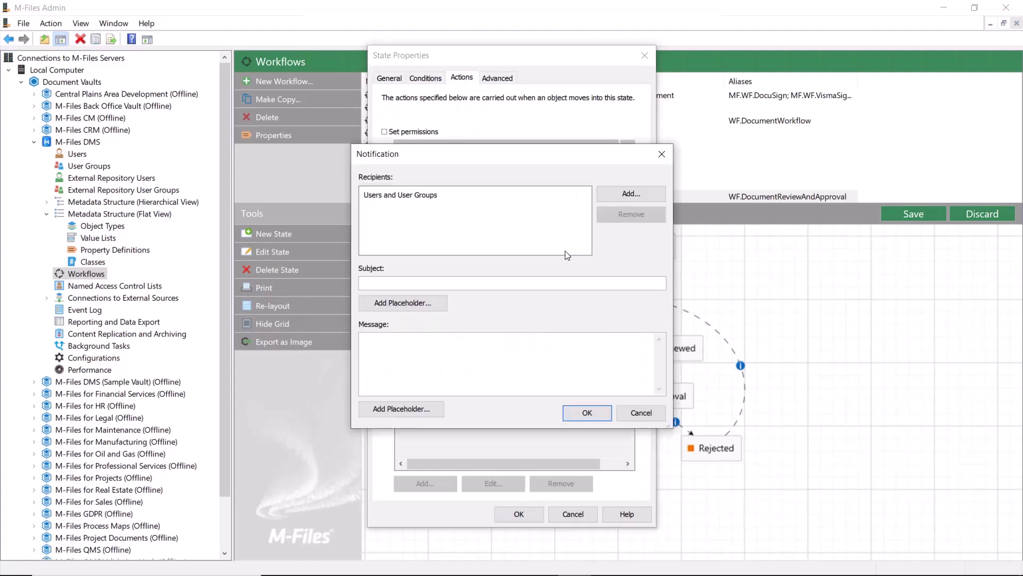
pyautogui.click(629, 195)
pyautogui.click(428, 329)
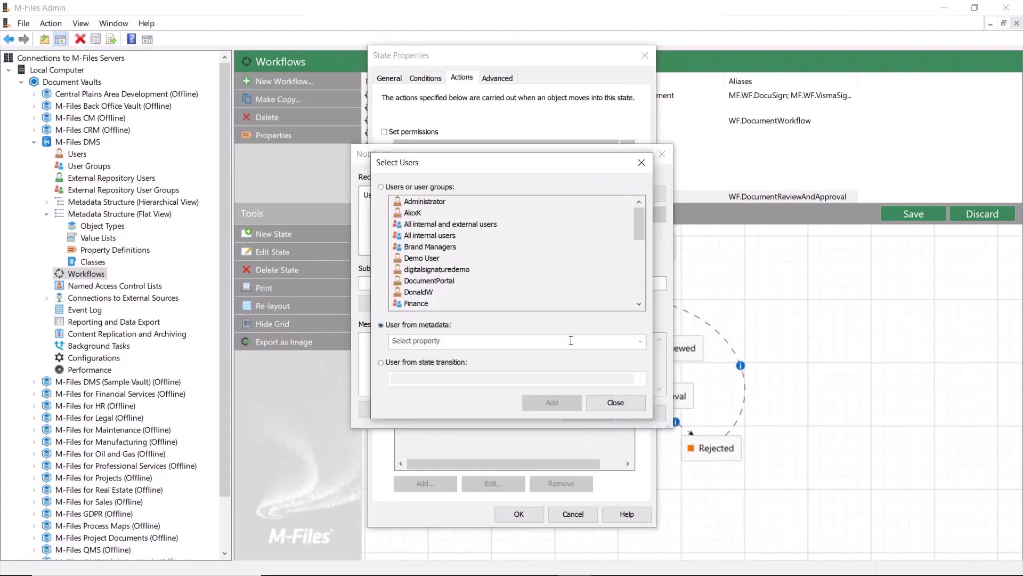
pyautogui.click(640, 342)
pyautogui.scroll(-3, 503, 418)
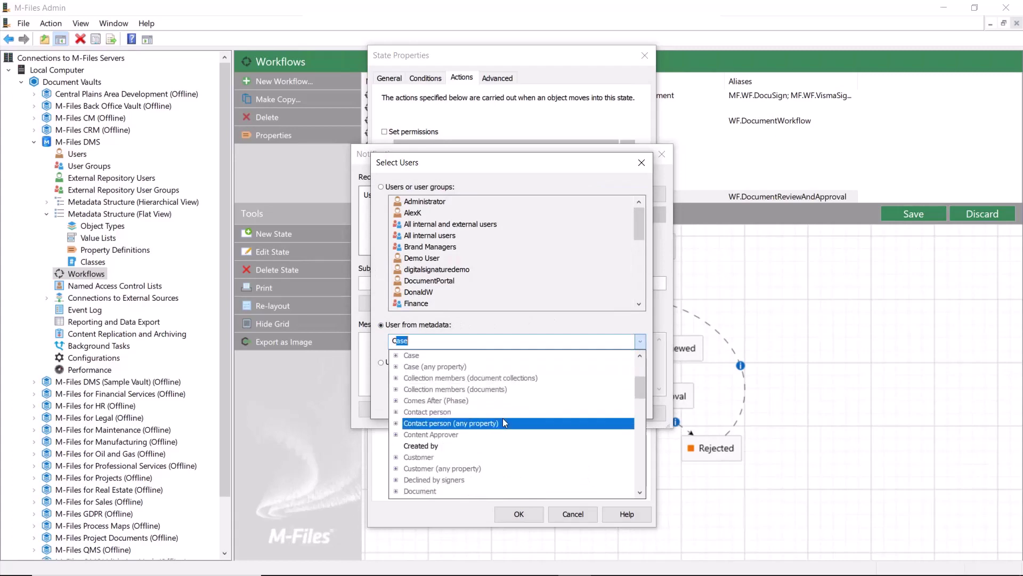
pyautogui.click(459, 447)
pyautogui.click(549, 404)
# Step: Set subject '%PROPERTY_0% Approved' and message 'Your %PROPERTY_0% has been approved.'
pyautogui.click(410, 303)
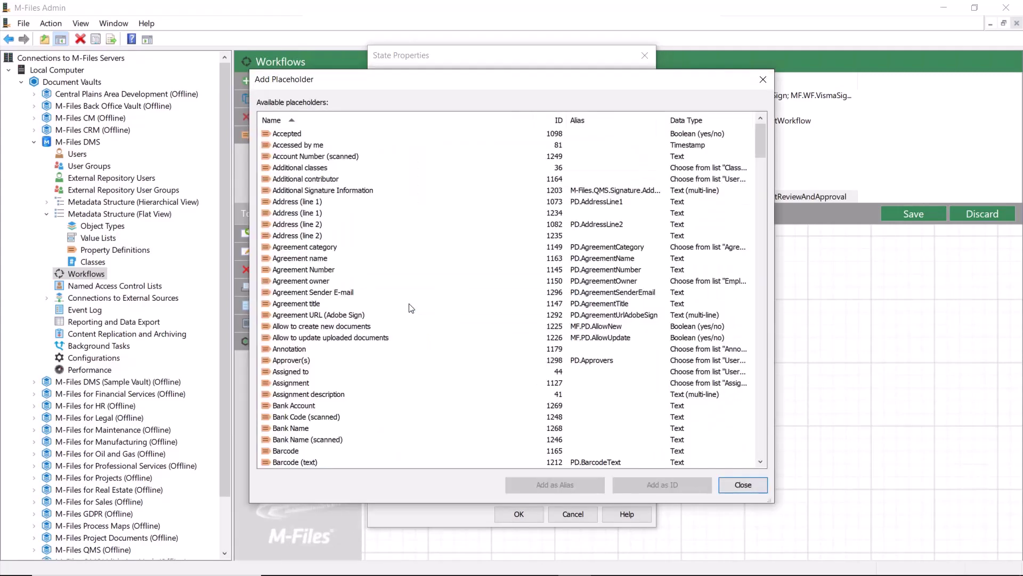
pyautogui.click(411, 308)
pyautogui.press('n')
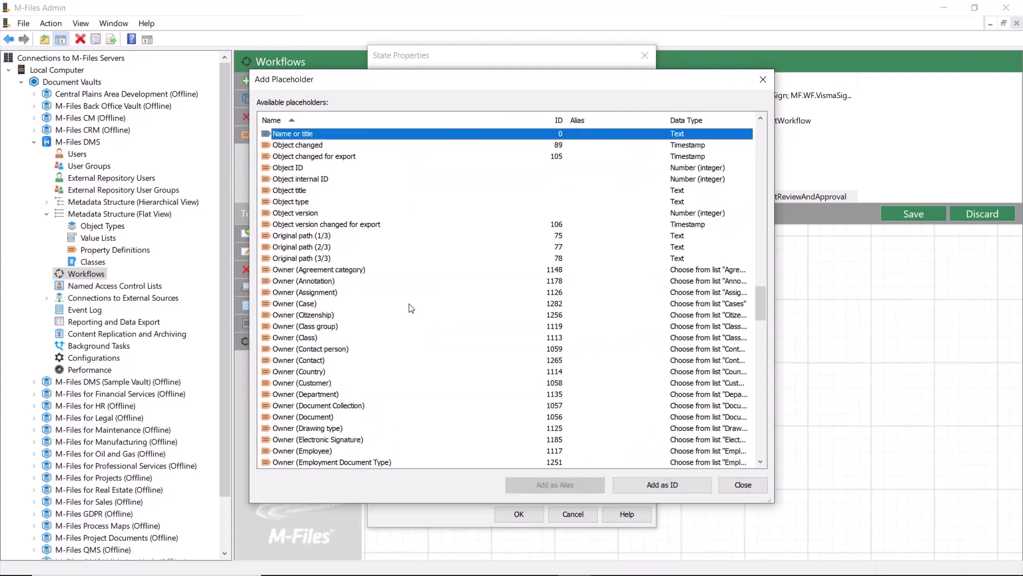
pyautogui.doubleClick(320, 137)
pyautogui.write('Approved')
pyautogui.click(416, 345)
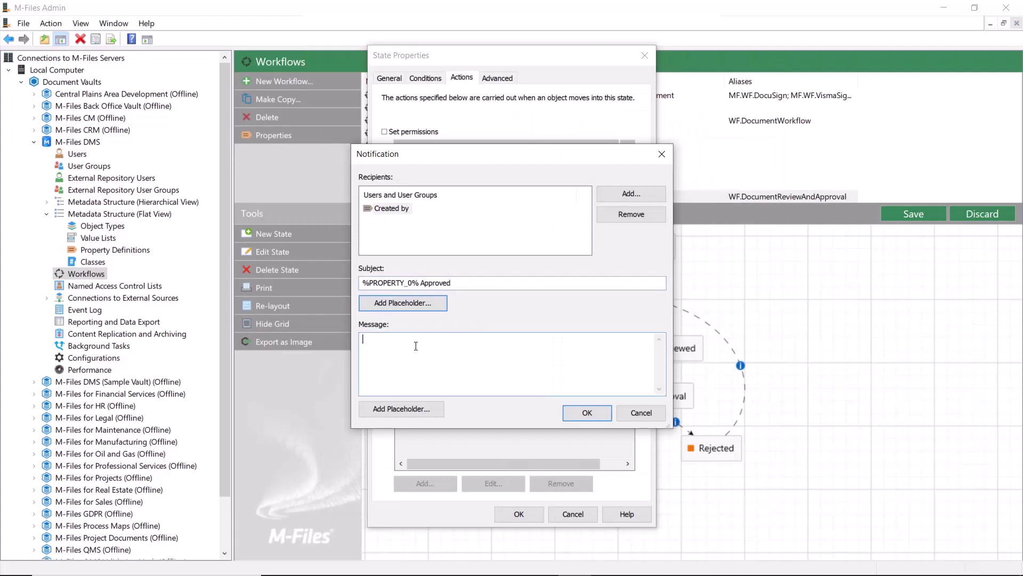
pyautogui.click(435, 413)
pyautogui.doubleClick(310, 134)
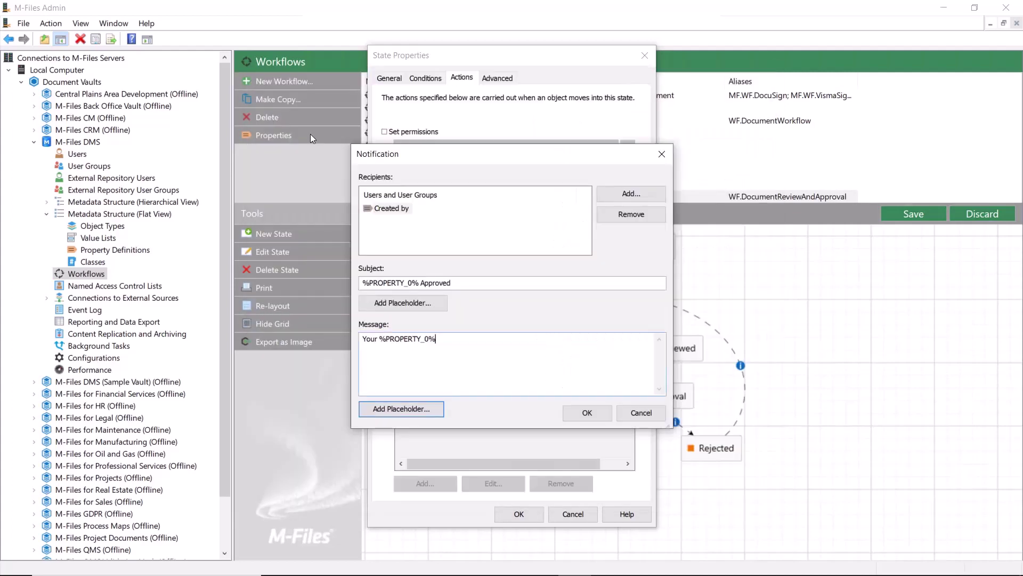
# Step: Finish the Approved notification message with 'has been approved.' and save the Approved state
pyautogui.write('has been approved.')
pyautogui.click(587, 413)
pyautogui.click(518, 514)
# Step: Enable a notification on the Rejected state, sent to the document's Created by property
pyautogui.doubleClick(708, 450)
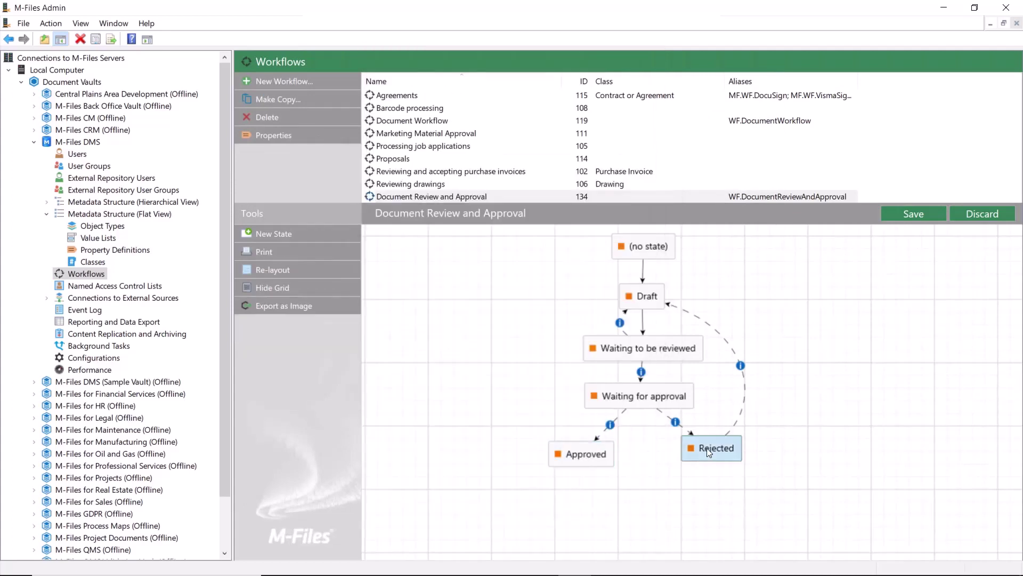
pyautogui.click(461, 78)
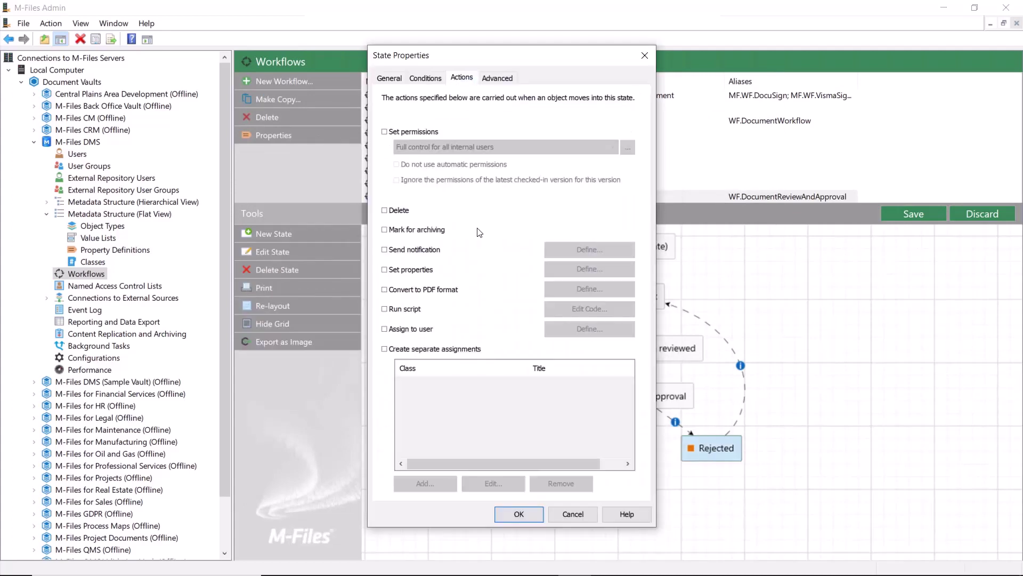
pyautogui.click(431, 250)
pyautogui.click(581, 251)
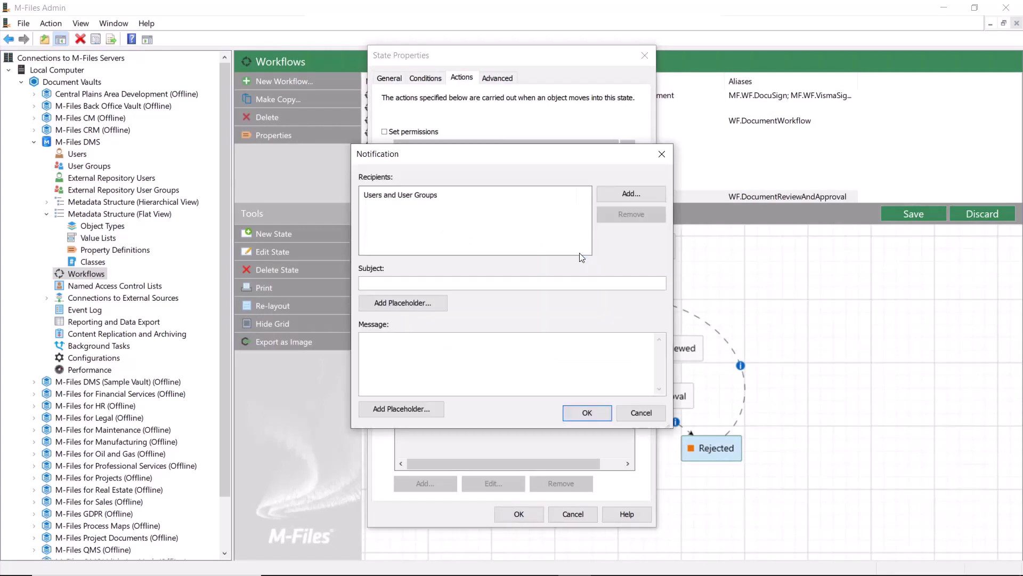
pyautogui.click(632, 195)
pyautogui.click(424, 325)
pyautogui.click(640, 342)
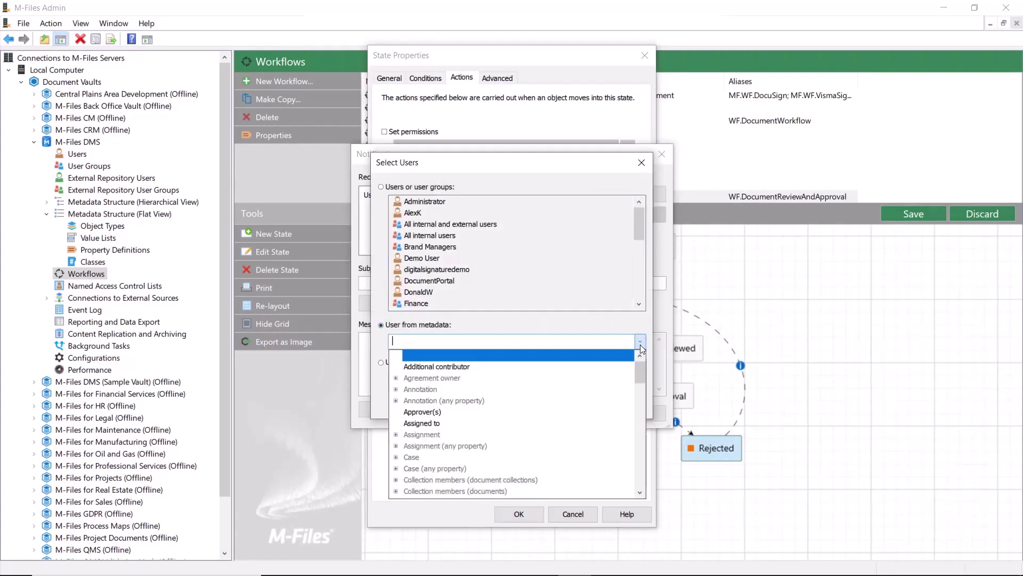
pyautogui.click(463, 448)
pyautogui.click(552, 402)
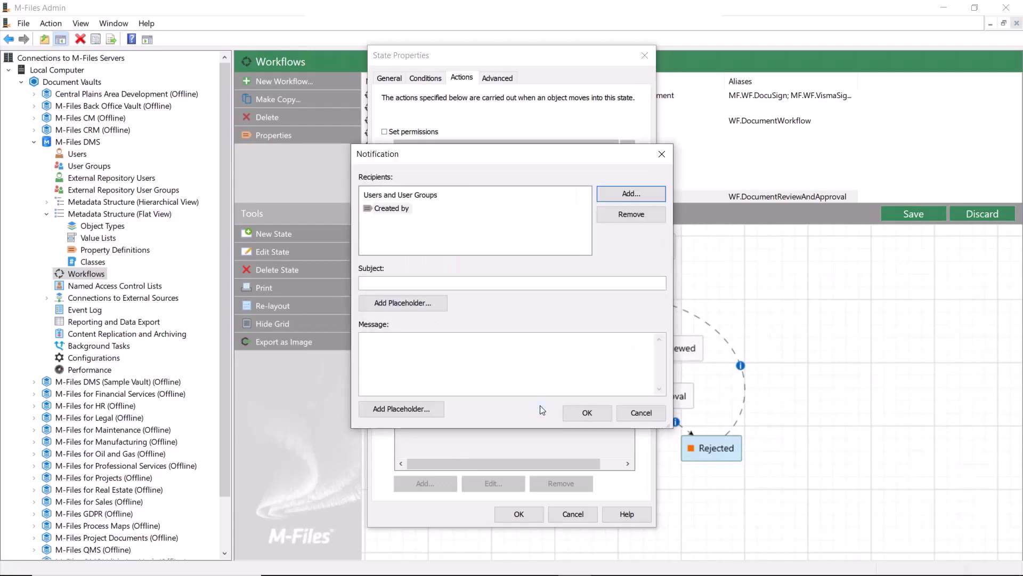
# Step: Use Name or title as the subject and write the rejection message asking for the proposed changes
pyautogui.click(429, 301)
pyautogui.click(428, 305)
pyautogui.press('n')
pyautogui.doubleClick(315, 135)
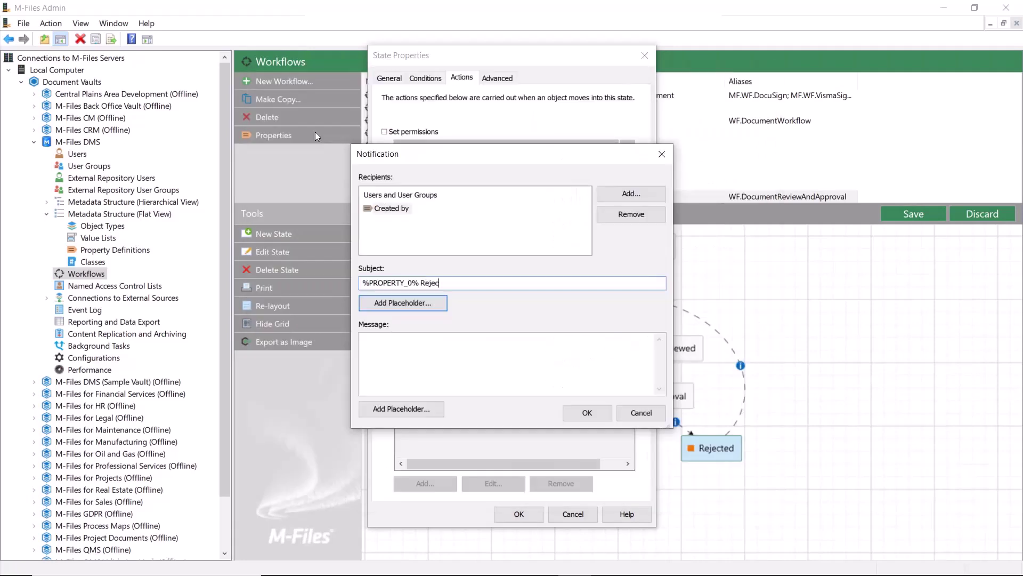
pyautogui.click(430, 348)
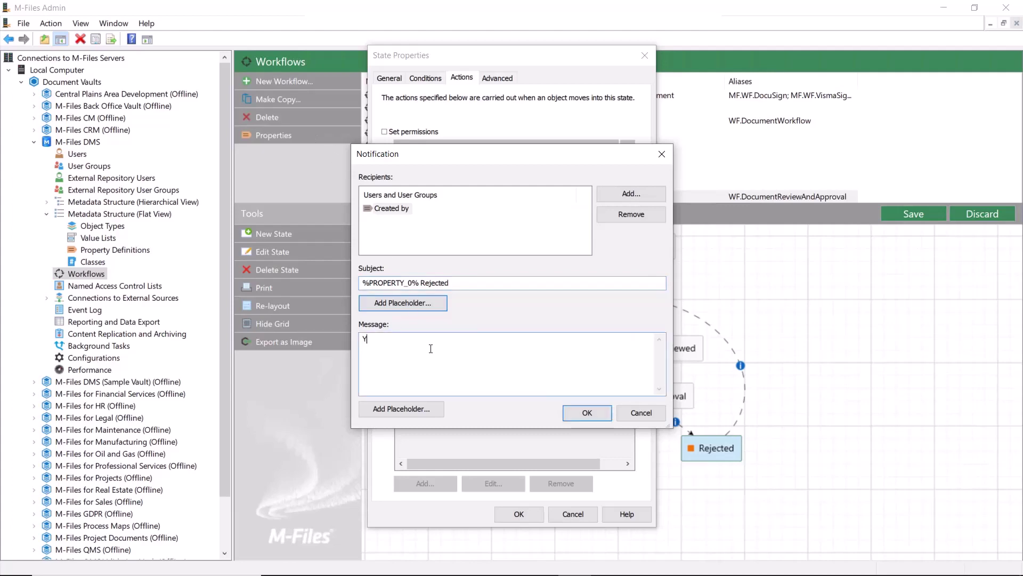
pyautogui.click(421, 408)
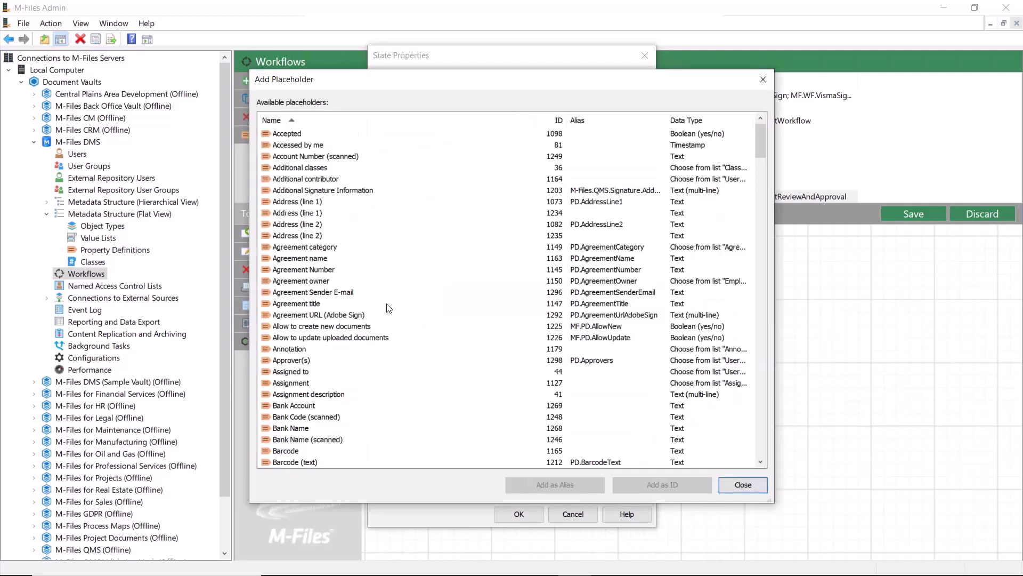
pyautogui.click(388, 304)
pyautogui.press('n')
pyautogui.doubleClick(311, 137)
pyautogui.write('has been rej')
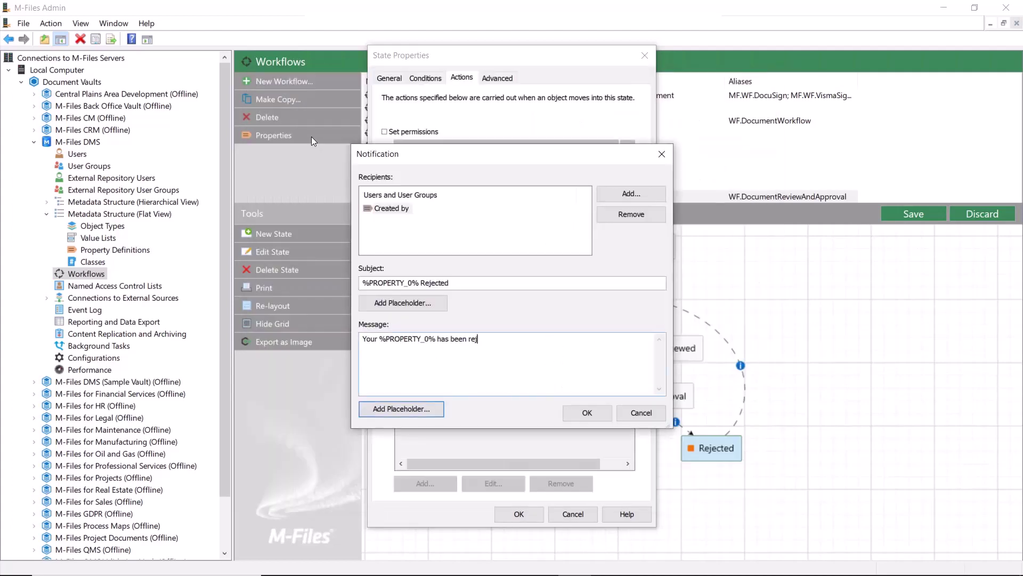
pyautogui.write('ected. please make the proposed chan')
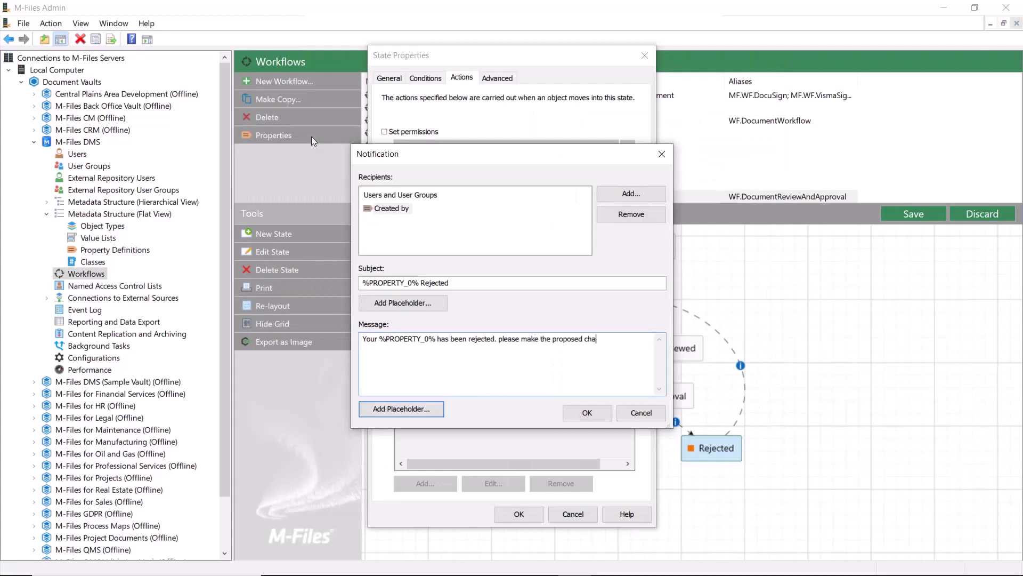
pyautogui.write('ges and send the document to be reviewed again.')
pyautogui.click(592, 412)
# Step: Save the Rejected state, then title the new Agenda 'IT-Training Agenda' with event date 8/15/2023
pyautogui.click(529, 513)
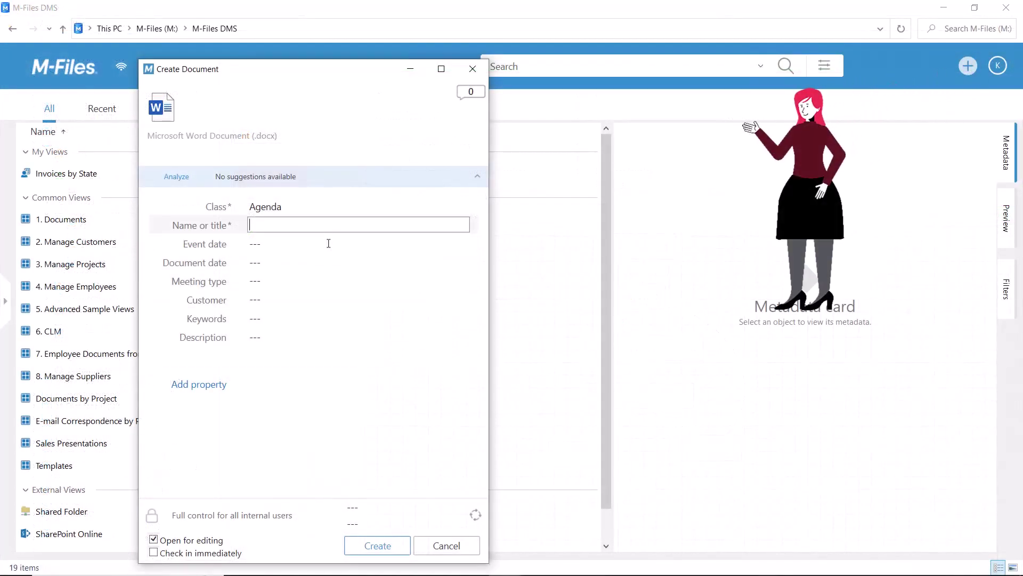
pyautogui.write('IT-Training Agenda')
pyautogui.click(330, 243)
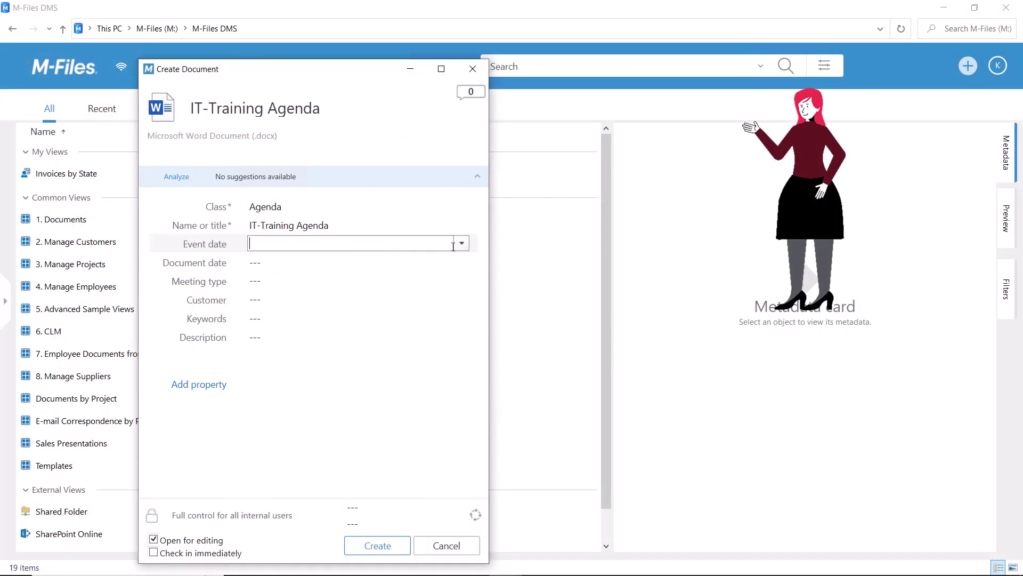
pyautogui.click(301, 347)
# Step: Set document date today, meeting type Staff meeting, workflow Document Review and Approval, and check in immediately
pyautogui.click(288, 262)
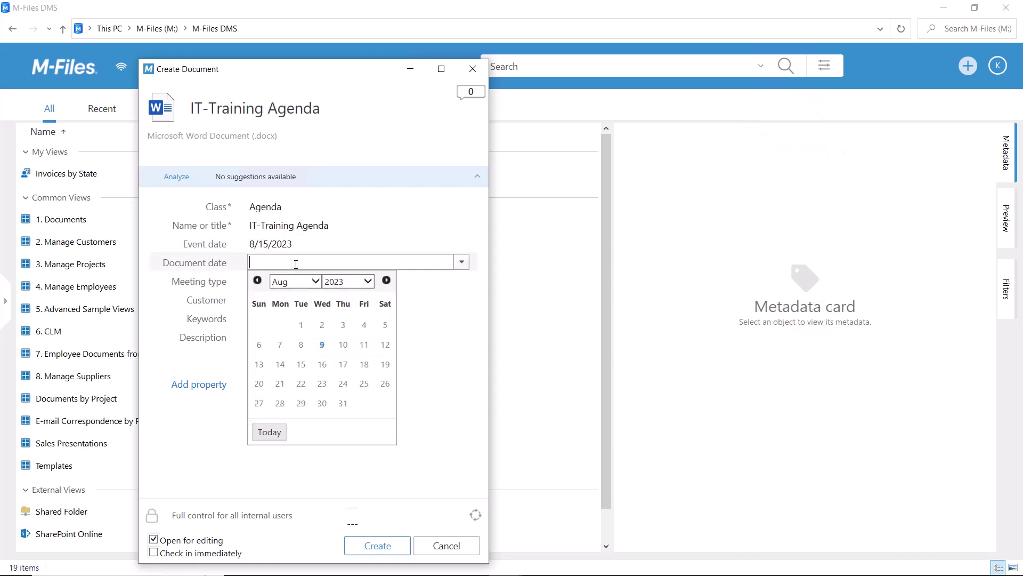
pyautogui.click(270, 430)
pyautogui.click(331, 283)
pyautogui.click(461, 283)
pyautogui.click(328, 390)
pyautogui.click(379, 509)
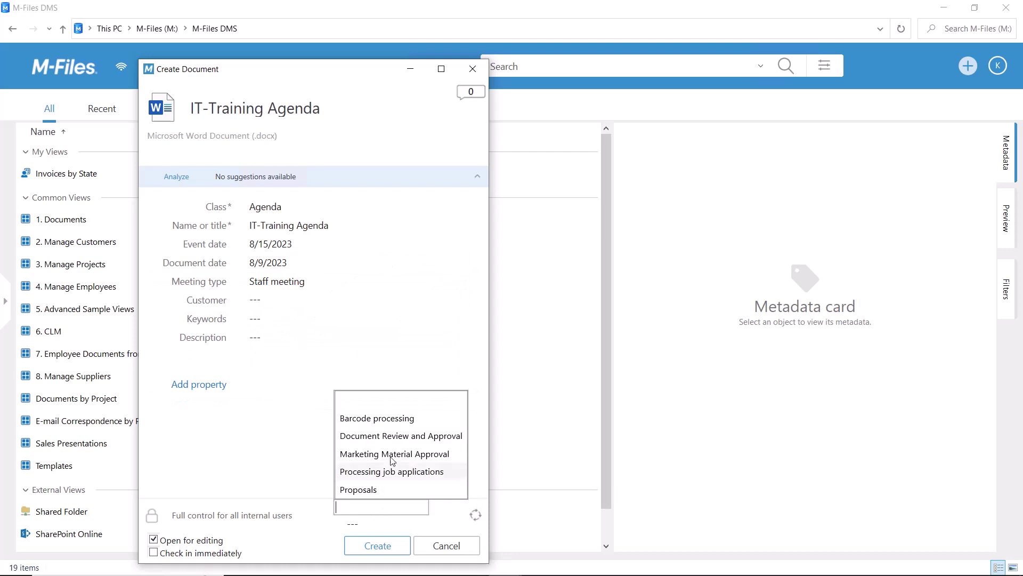
pyautogui.click(395, 436)
pyautogui.click(233, 553)
# Step: Create the agenda, then open it from Recent and assign a reviewer and an approver
pyautogui.click(395, 546)
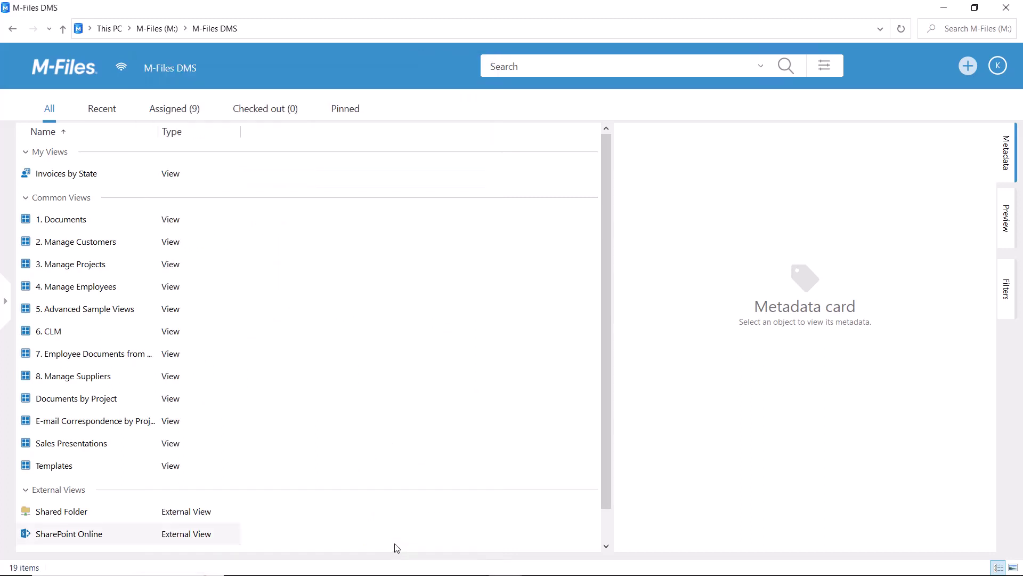
pyautogui.click(110, 110)
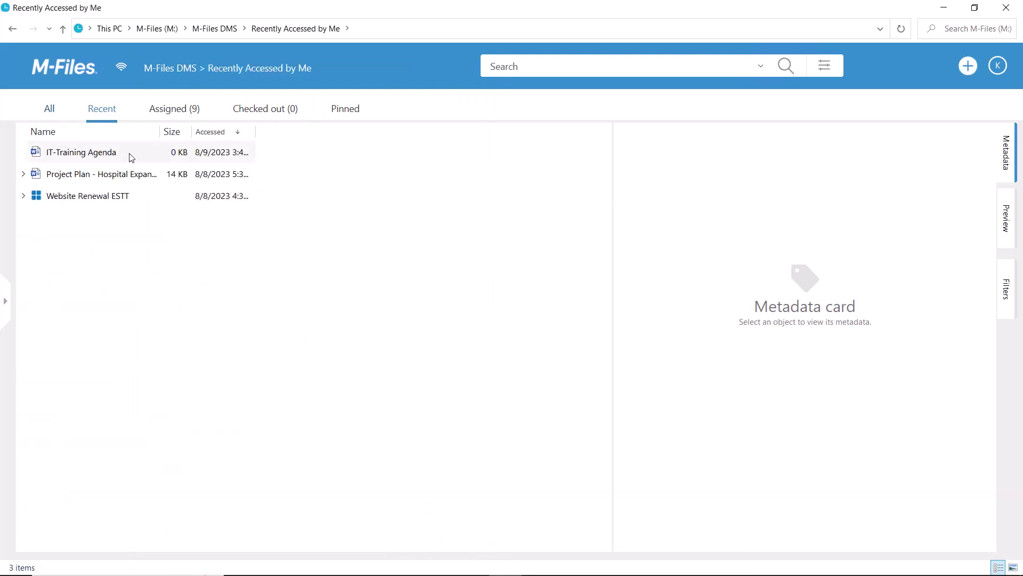
pyautogui.click(129, 152)
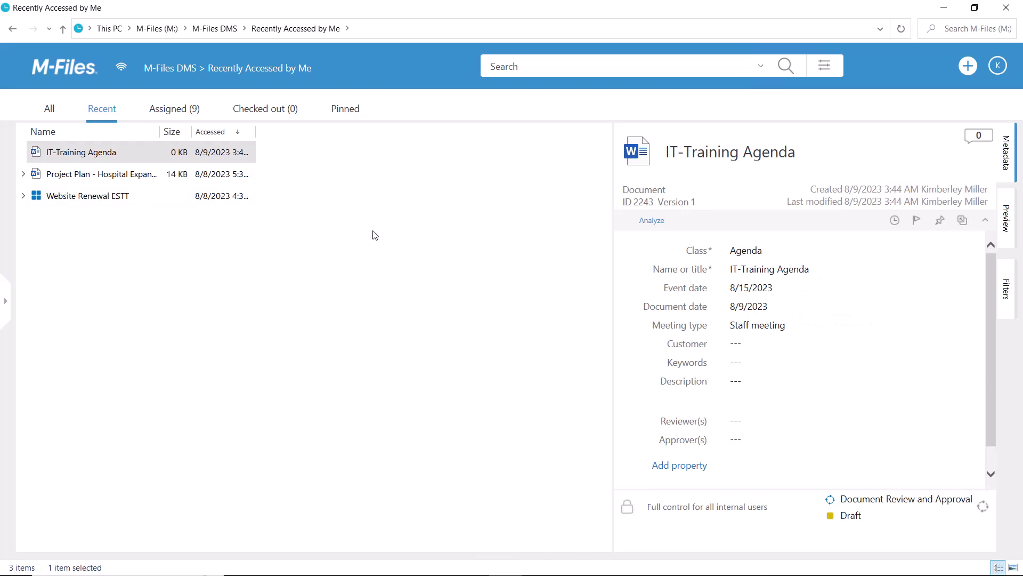
pyautogui.click(770, 421)
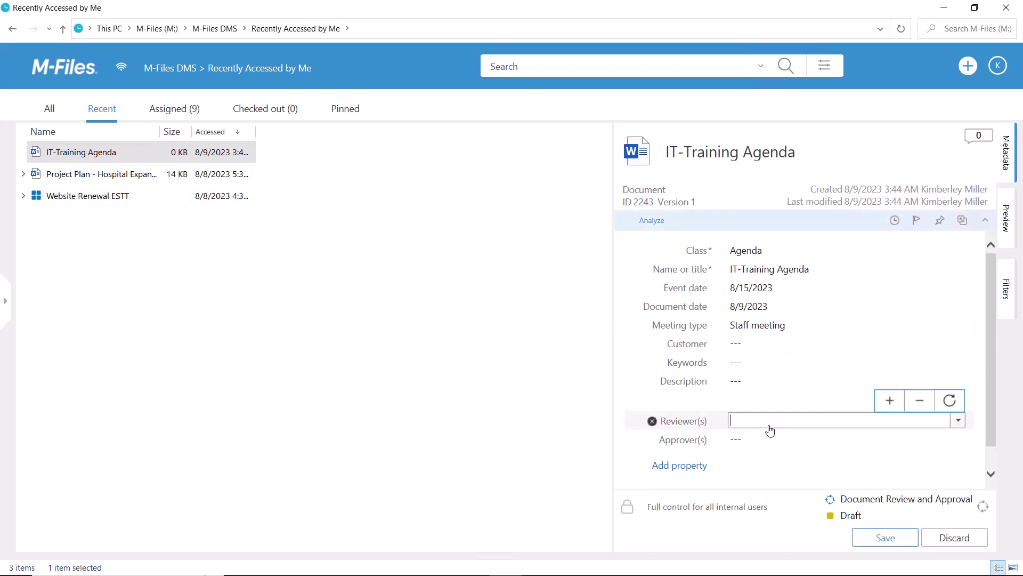
pyautogui.write('Alex')
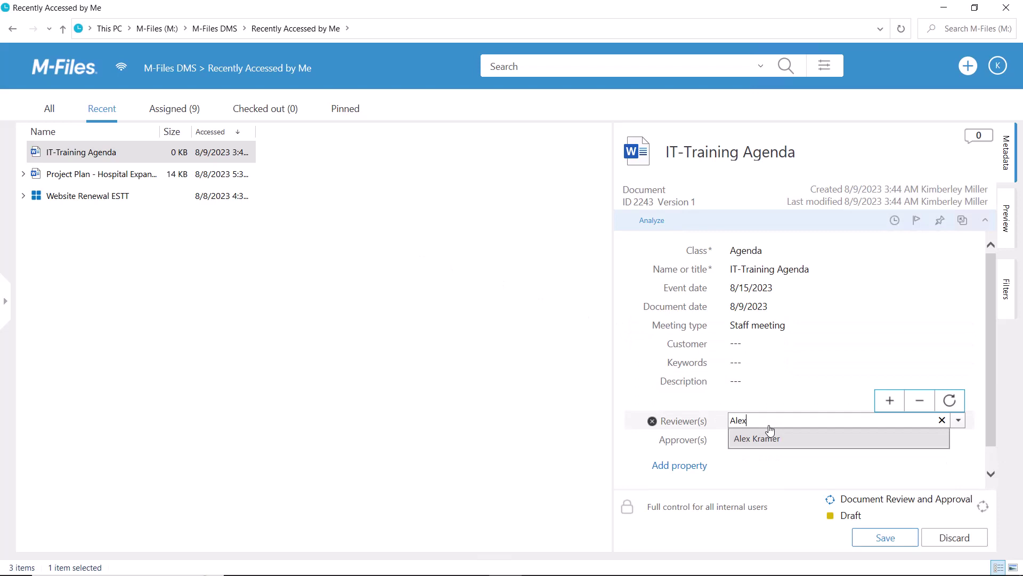
pyautogui.click(767, 438)
pyautogui.click(761, 457)
pyautogui.write('Jona')
pyautogui.click(764, 457)
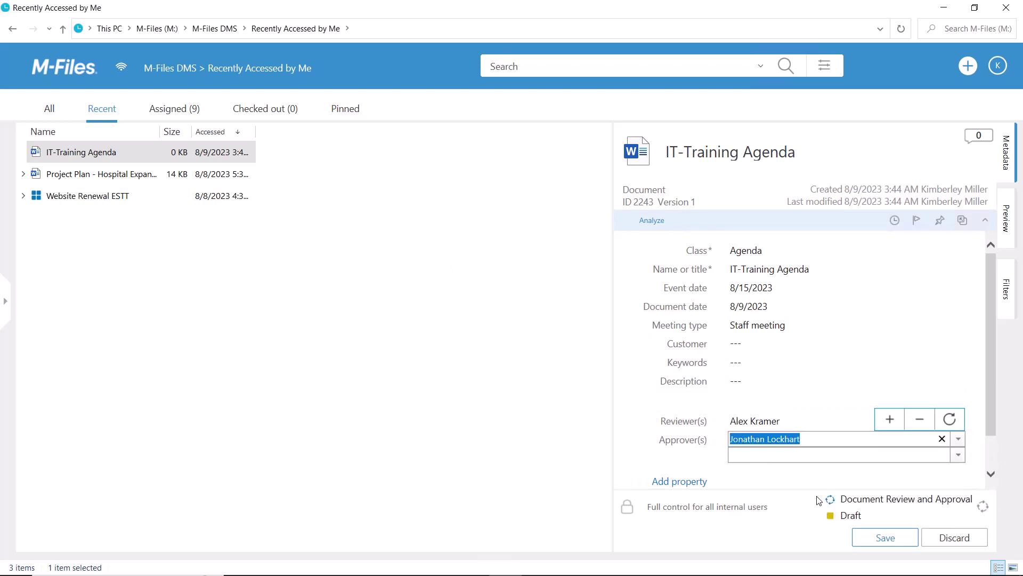
# Step: Move the IT-Training Agenda to Waiting to be Reviewed and save its properties
pyautogui.click(832, 510)
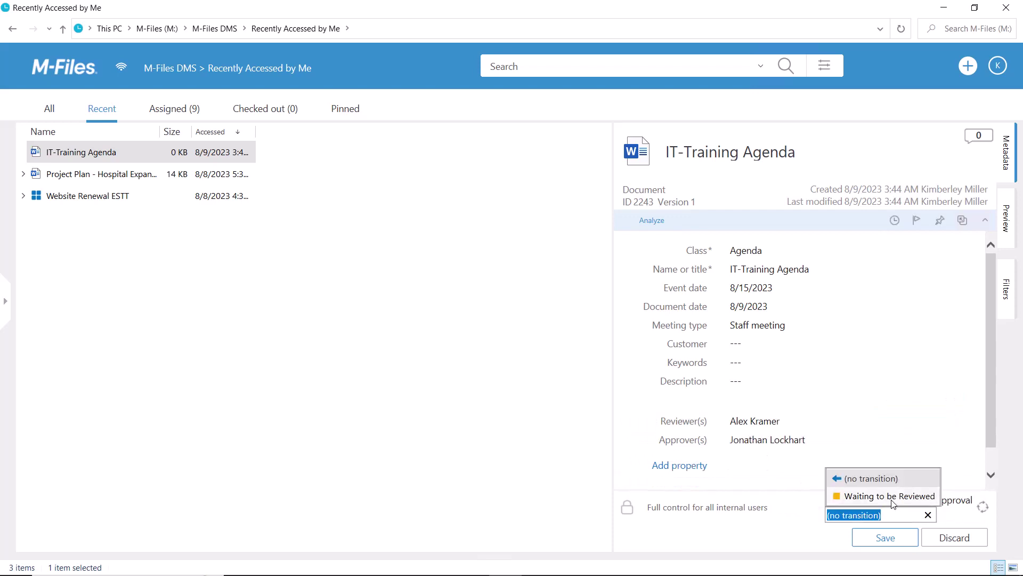
pyautogui.click(891, 496)
pyautogui.click(557, 356)
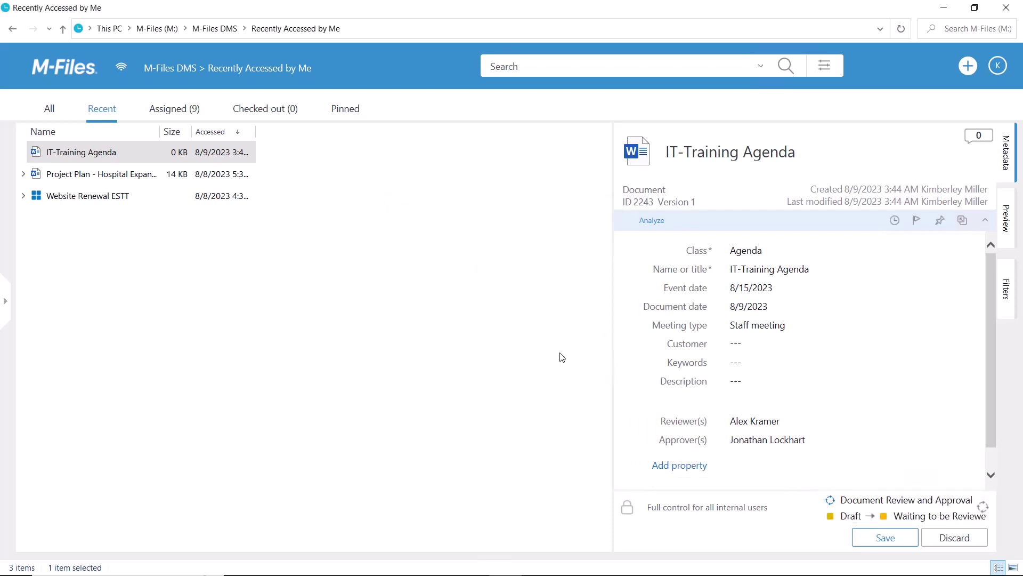
pyautogui.click(879, 538)
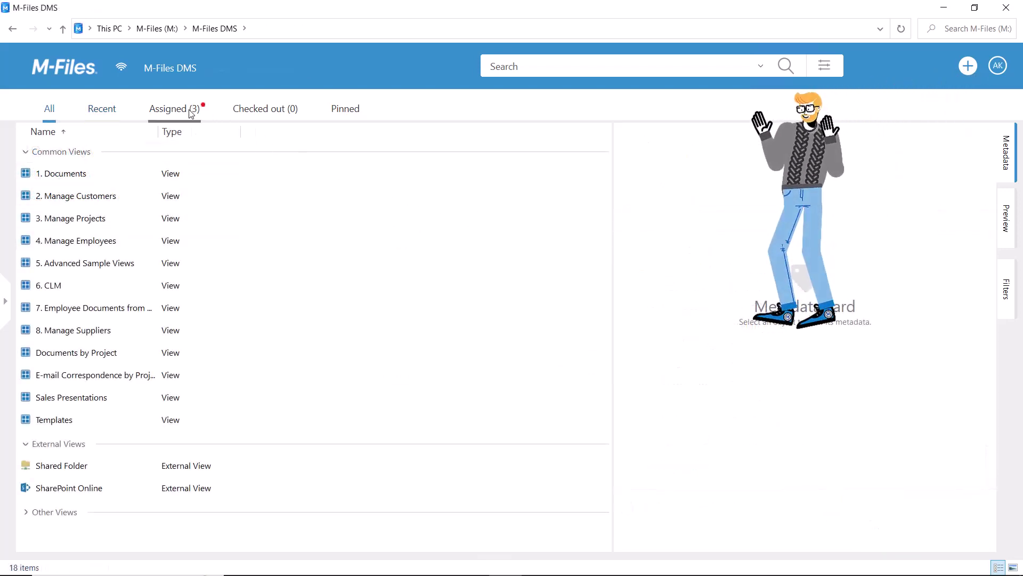
# Step: Mark the IT-Training Agenda Review assignment as approved and save it
pyautogui.click(190, 114)
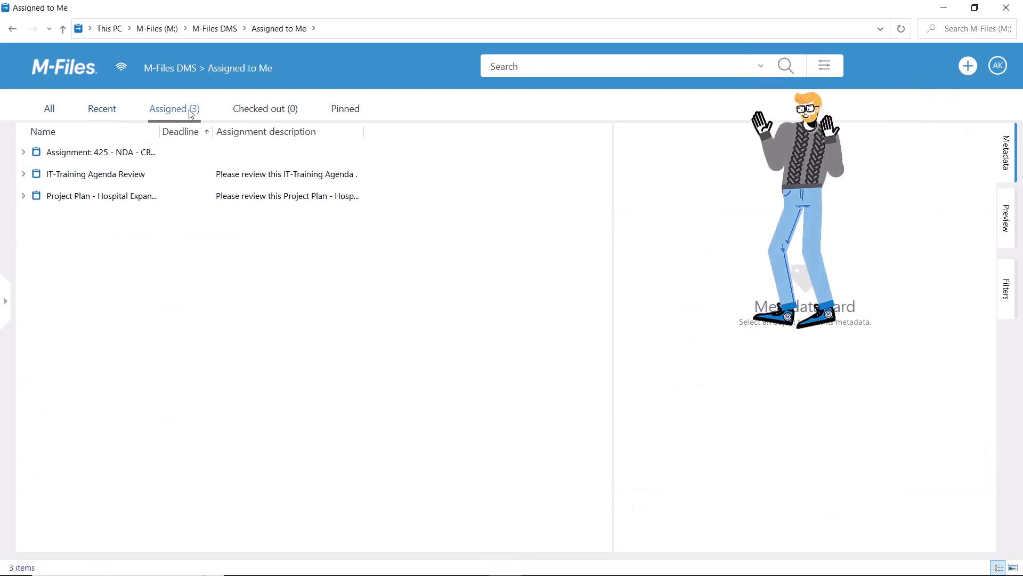
pyautogui.click(78, 178)
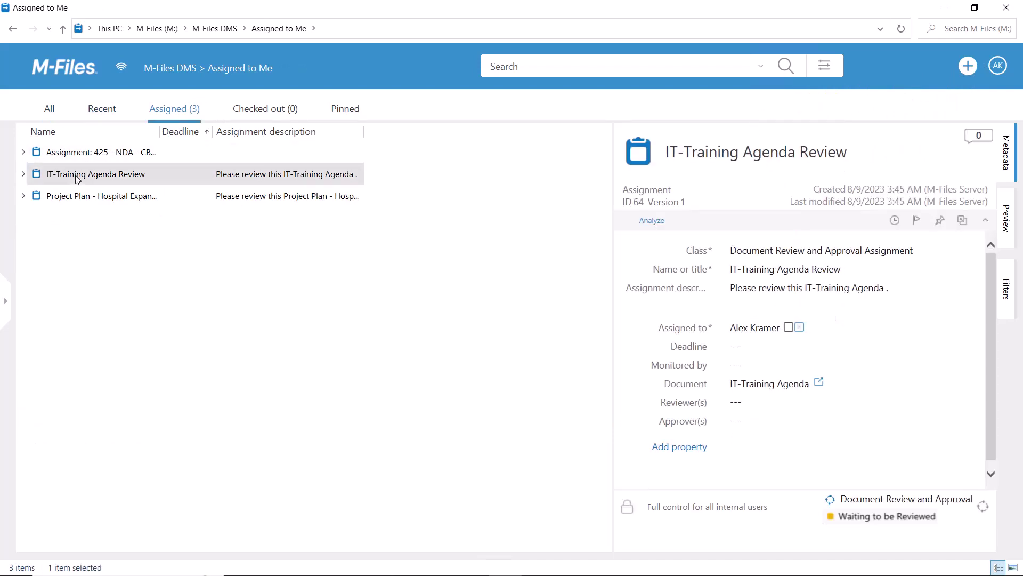
pyautogui.click(24, 175)
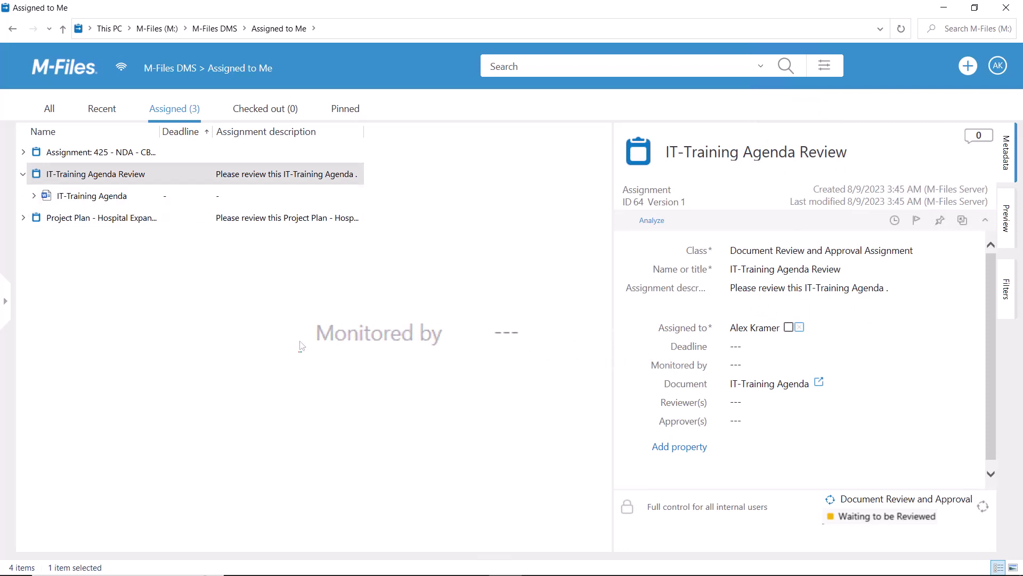
pyautogui.click(789, 327)
pyautogui.click(488, 349)
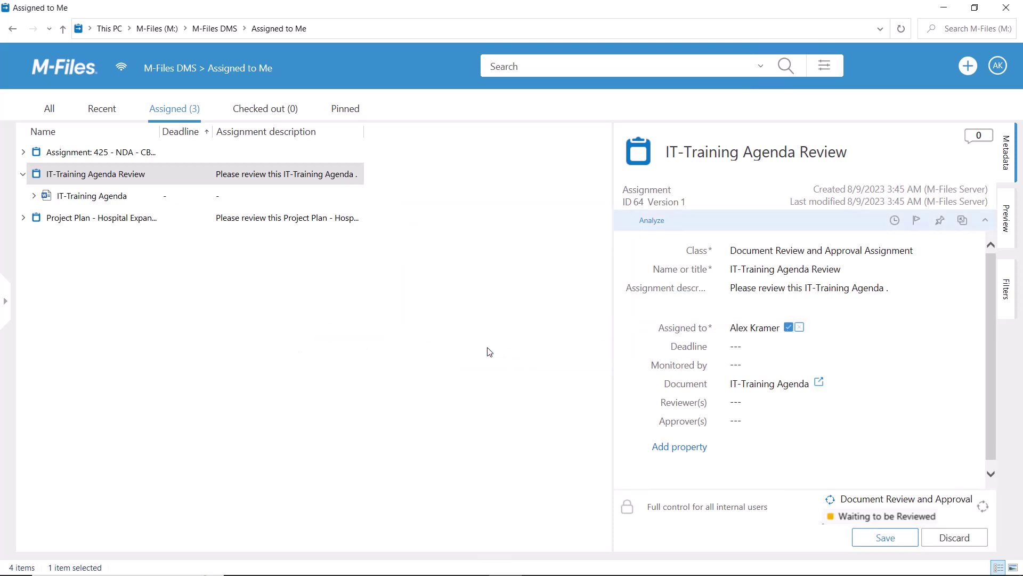
pyautogui.click(858, 538)
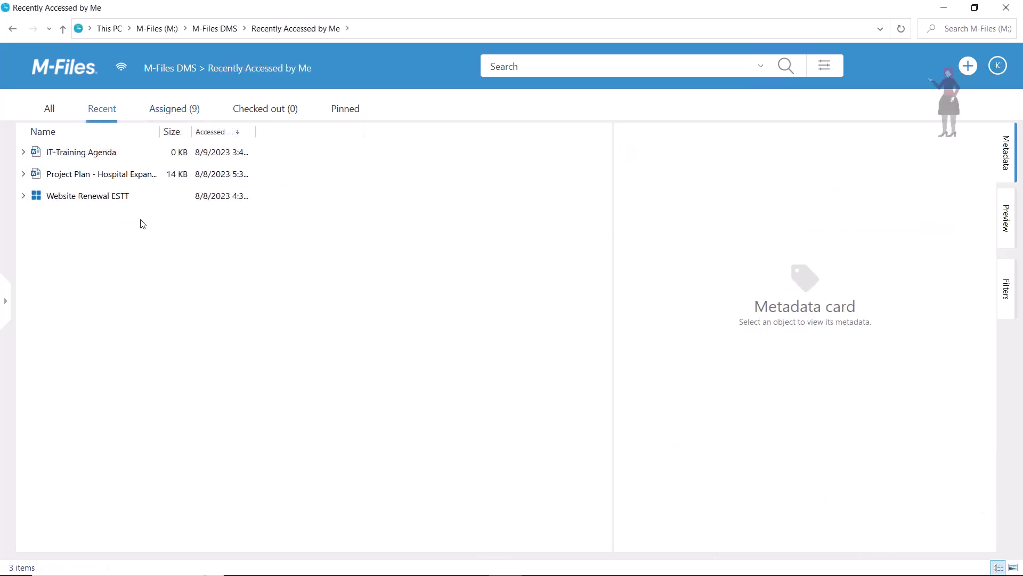
# Step: Expand IT-Training Agenda's Assignments (2), widen the columns, and select the Approval assignment
pyautogui.click(23, 153)
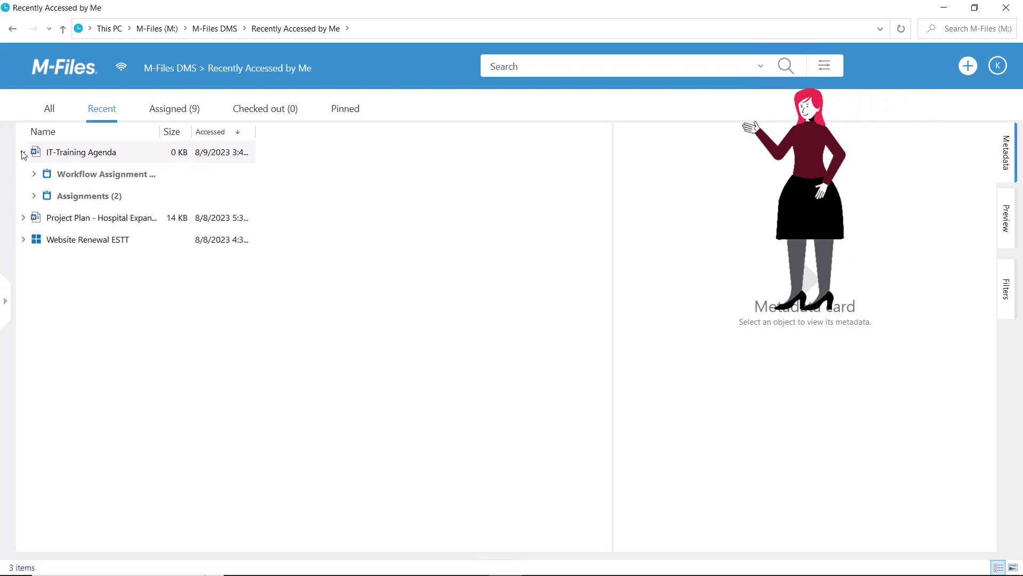
pyautogui.click(34, 197)
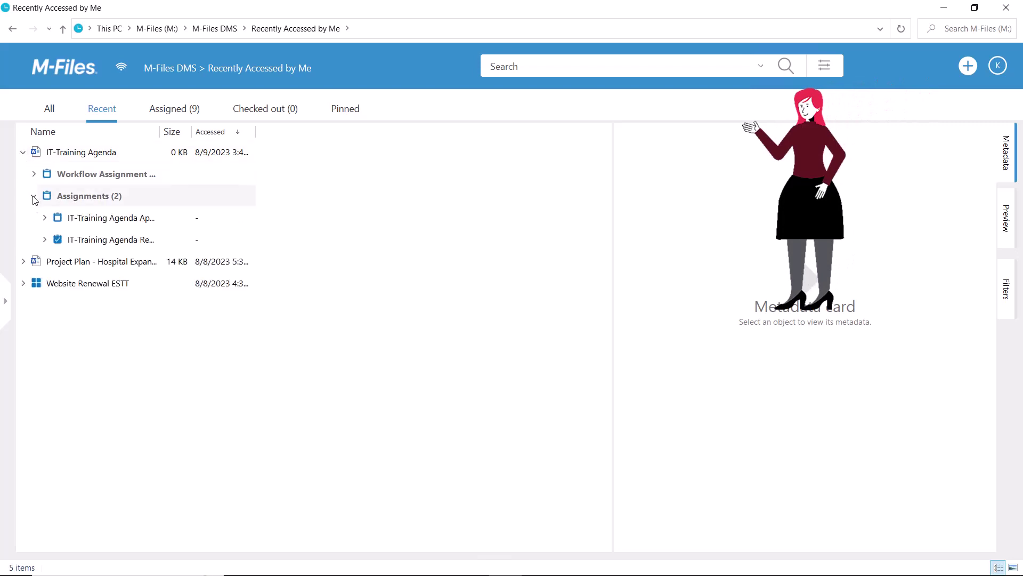
pyautogui.moveTo(191, 133); pyautogui.dragTo(249, 139)
pyautogui.click(152, 222)
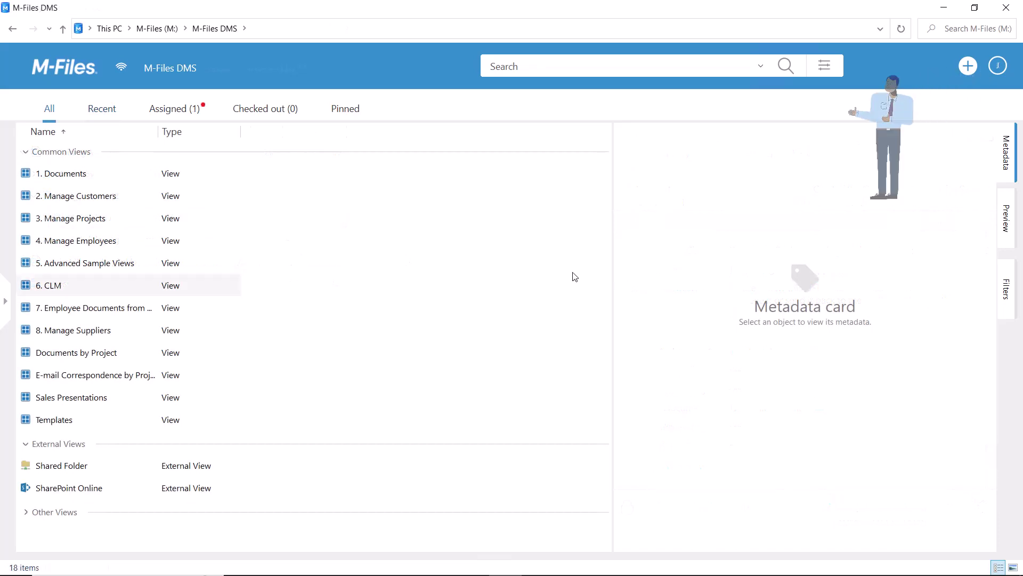
# Step: Reject the IT-Training Agenda Approval assignment with comment 'The timeline needs to be adjusted.' and save
pyautogui.click(176, 111)
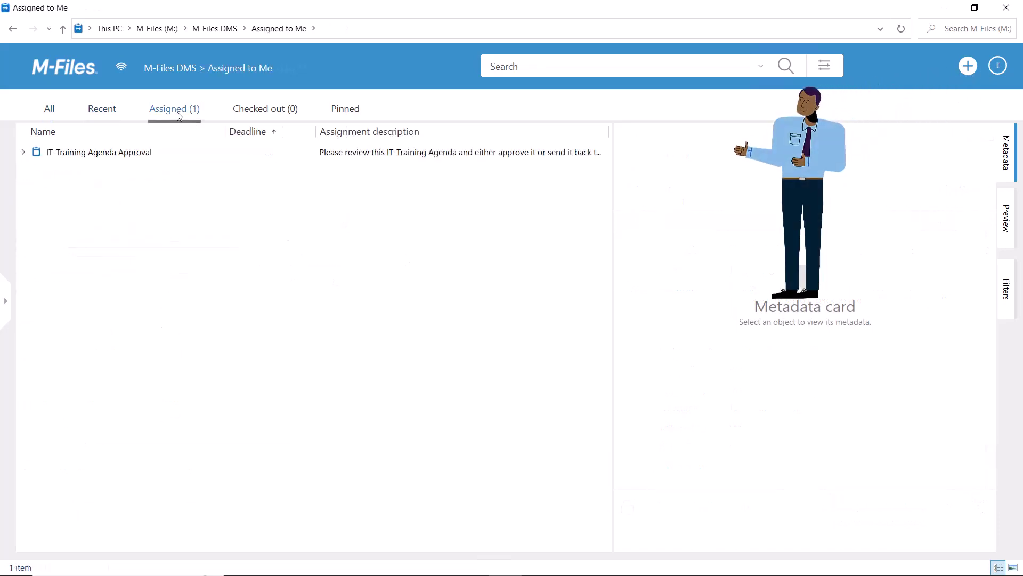
pyautogui.click(23, 152)
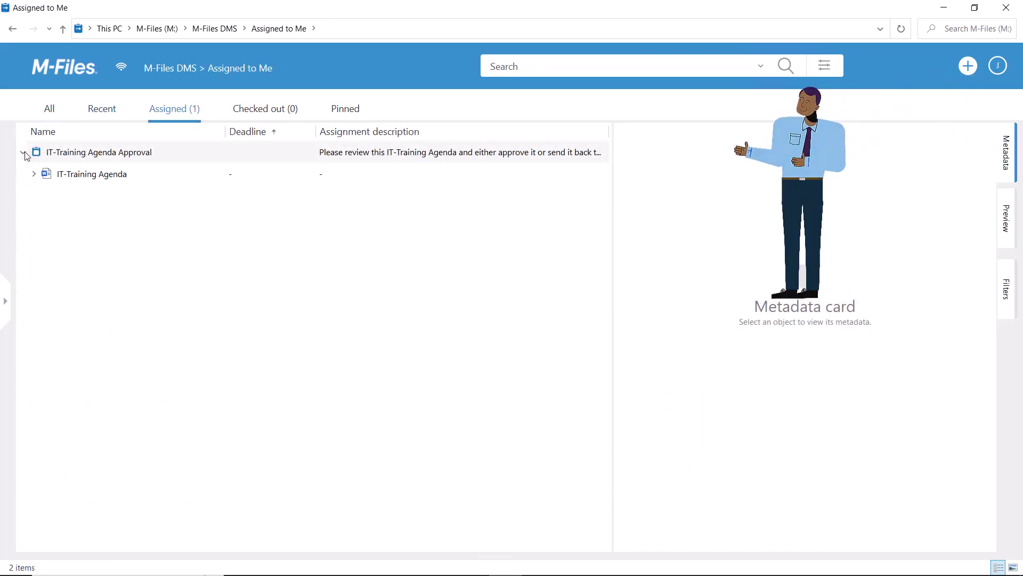
pyautogui.click(143, 154)
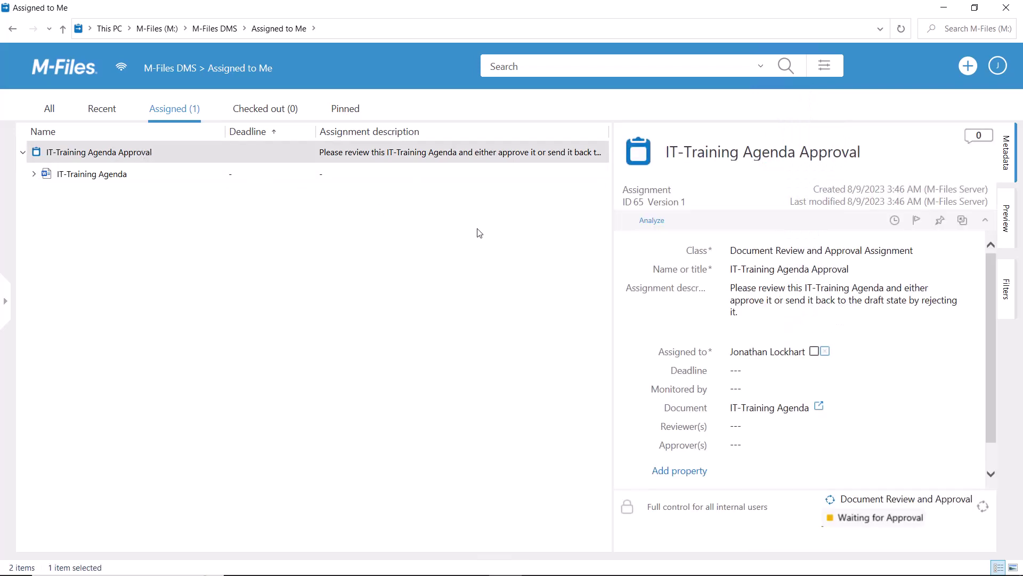
pyautogui.click(826, 351)
pyautogui.write('The timeline needs to be adjusted.')
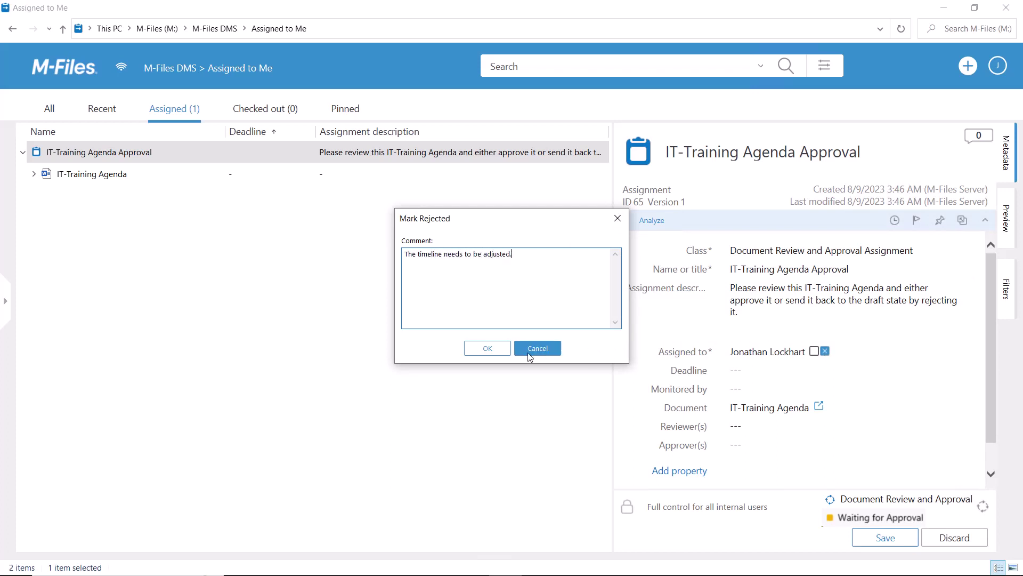
pyautogui.click(486, 351)
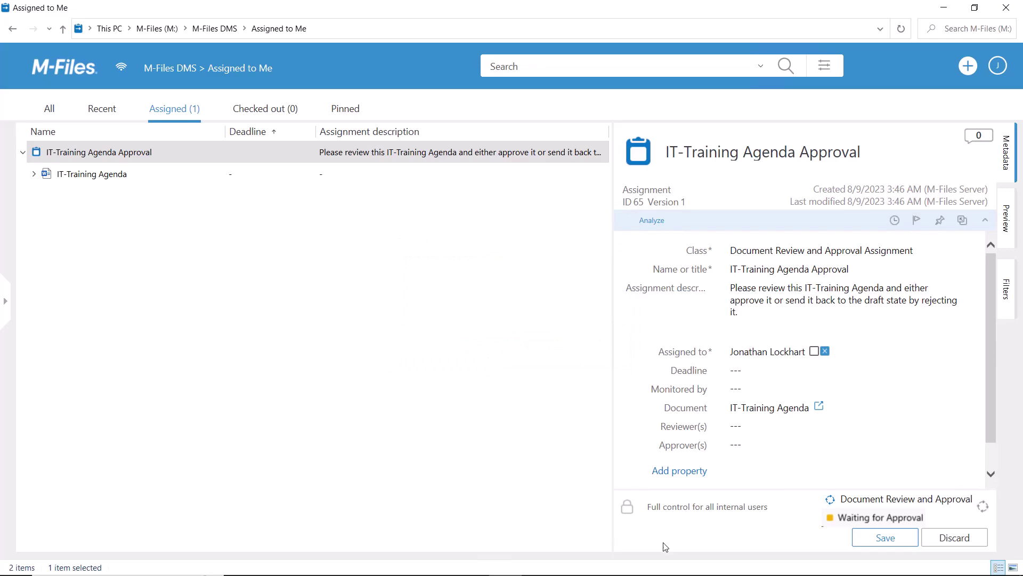
pyautogui.click(887, 539)
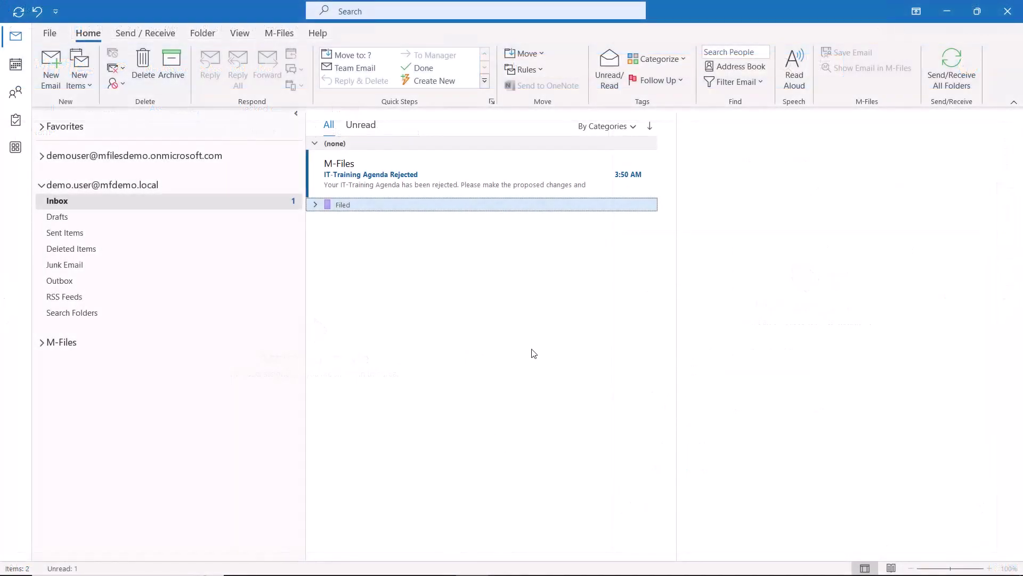
# Step: Open the 'IT-Training Agenda Rejected' M-Files email in the Outlook Inbox
pyautogui.click(459, 176)
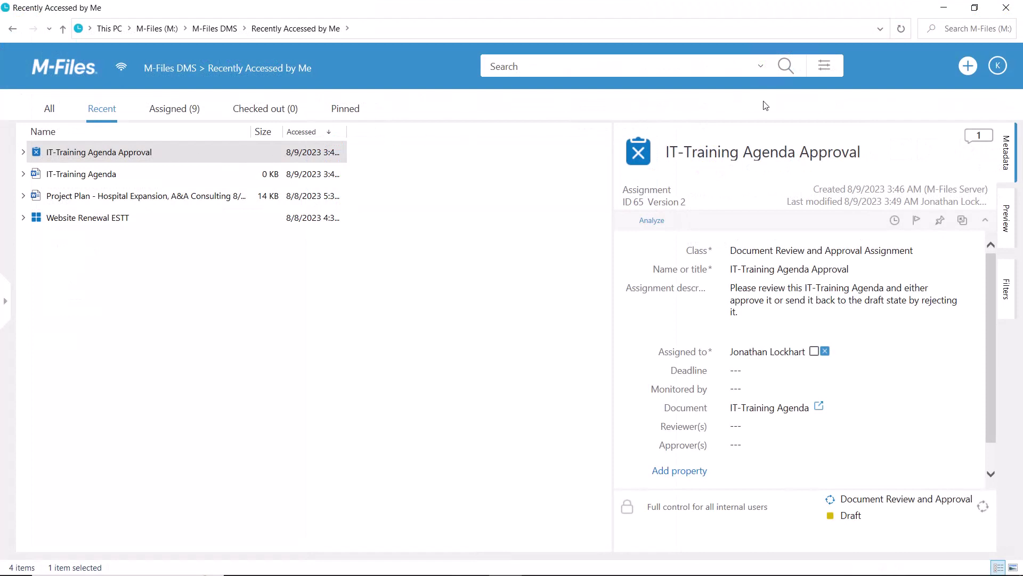
# Step: Show the Approval assignment's comments to read 'The timeline needs to be adjusted.'
pyautogui.click(978, 137)
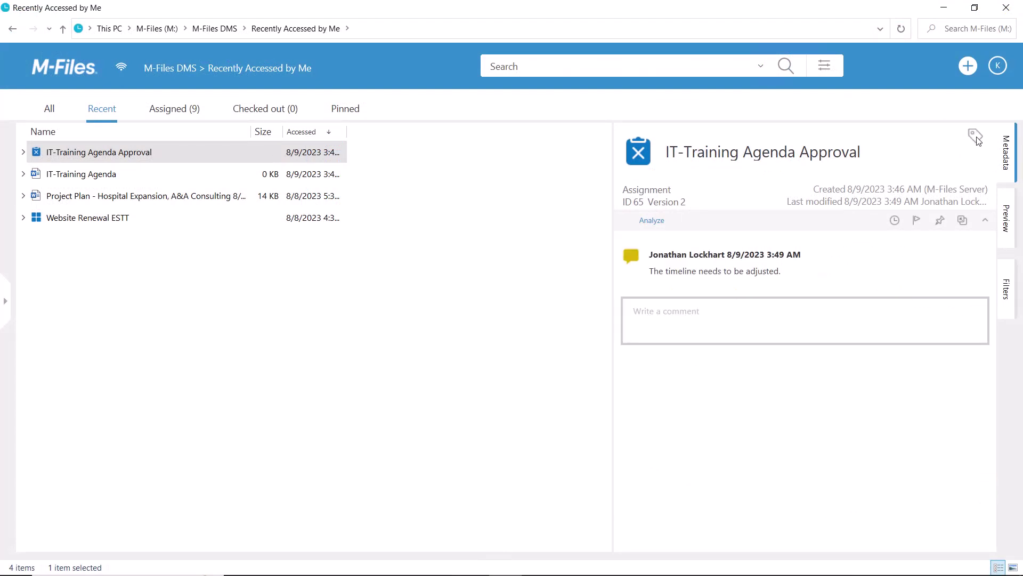